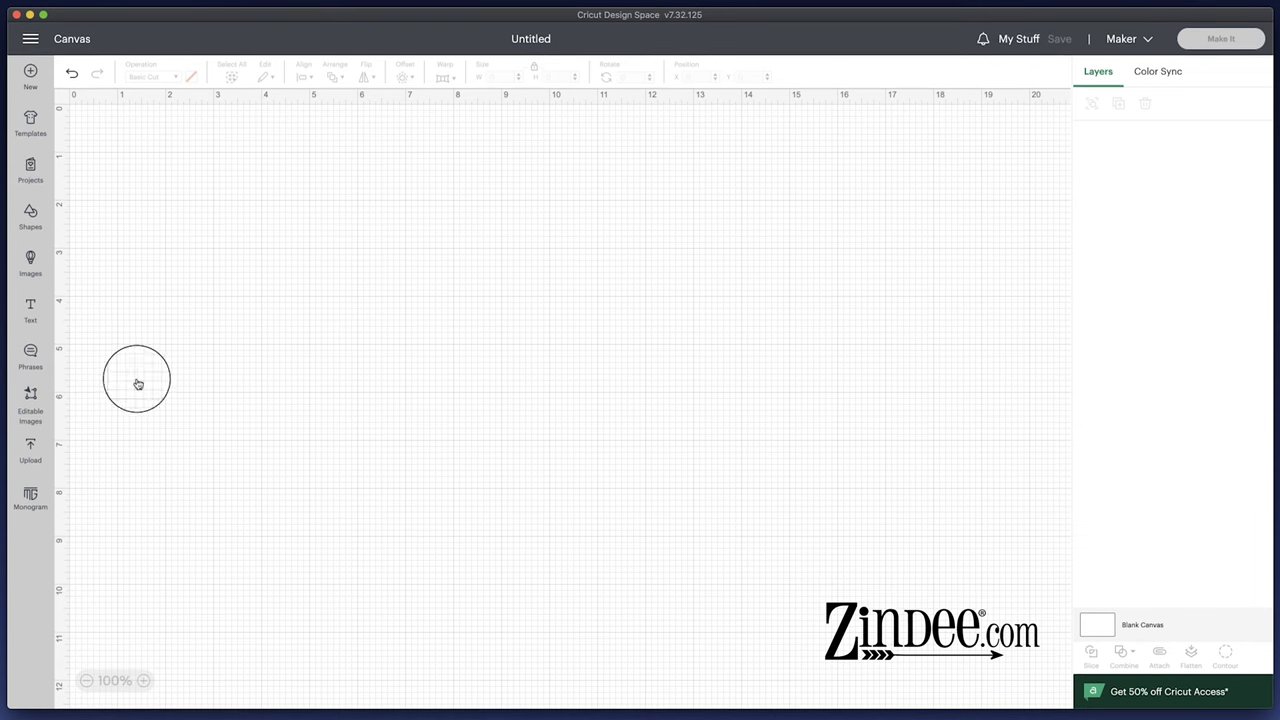
Pick the Chocolate Covered Strawberry 2 inch circle image from the recent uploads.
{"action": "left_click", "coordinate": [30, 450]}
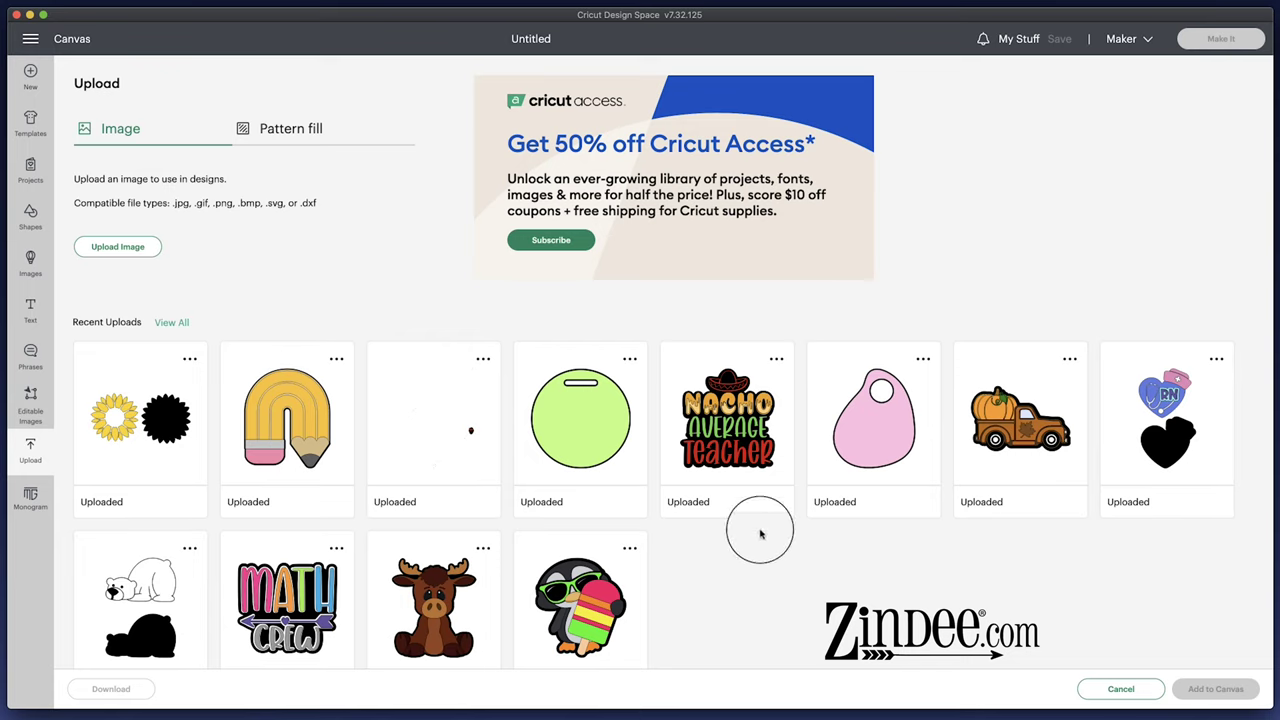
{"action": "scroll", "coordinate": [847, 587], "scroll_direction": "down", "scroll_amount": 1}
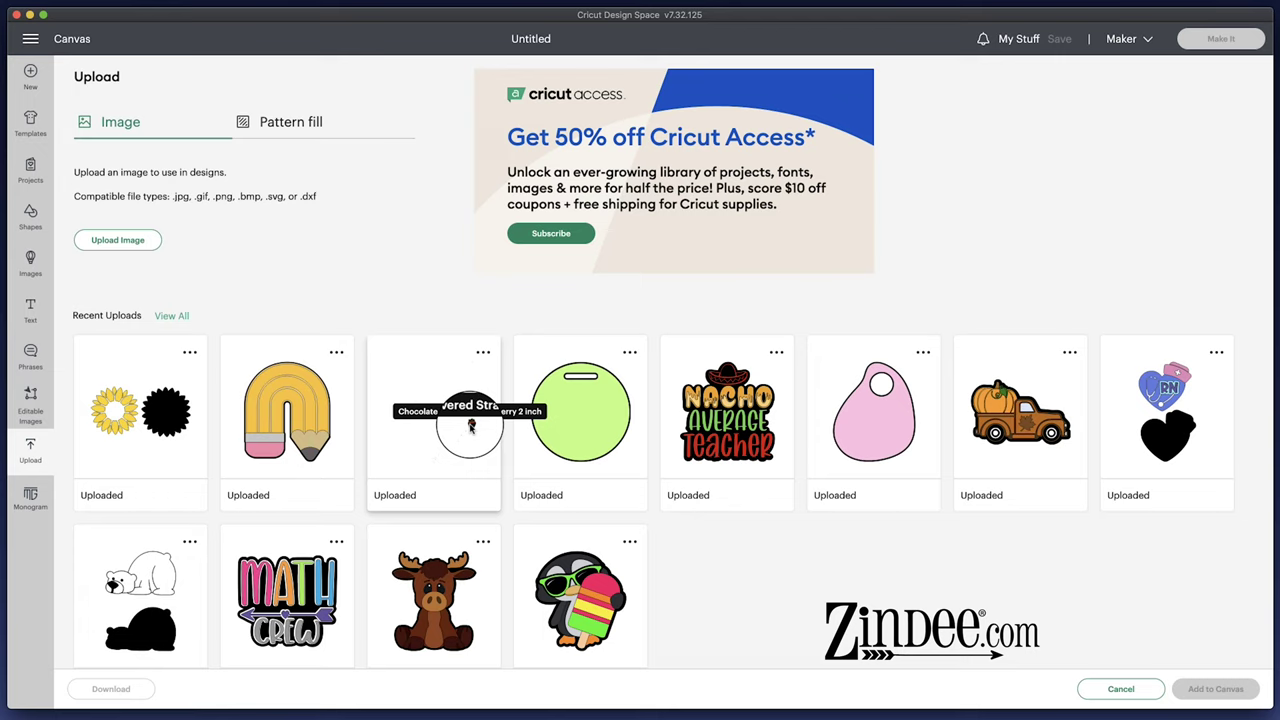
{"action": "left_click_drag", "start_coordinate": [471, 425], "coordinate": [432, 450]}
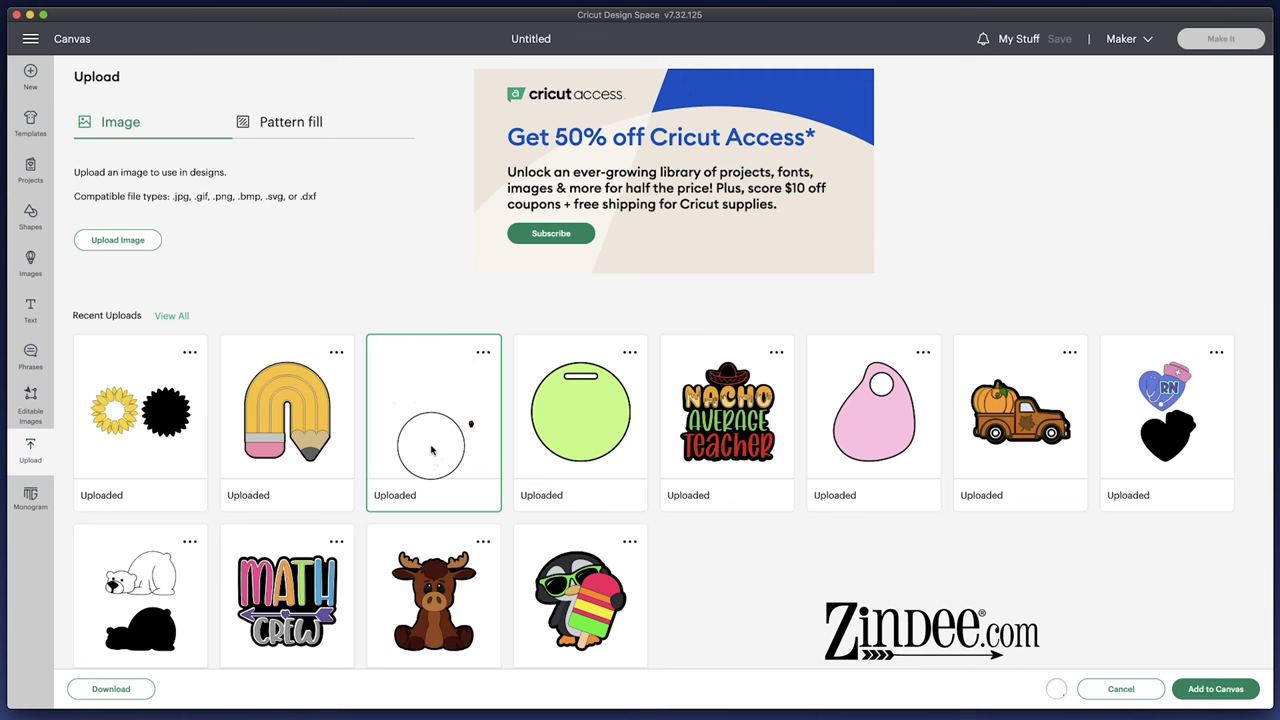
Add the strawberry upload to the canvas, zoom out to 25%, and select it.
{"action": "left_click", "coordinate": [1208, 688]}
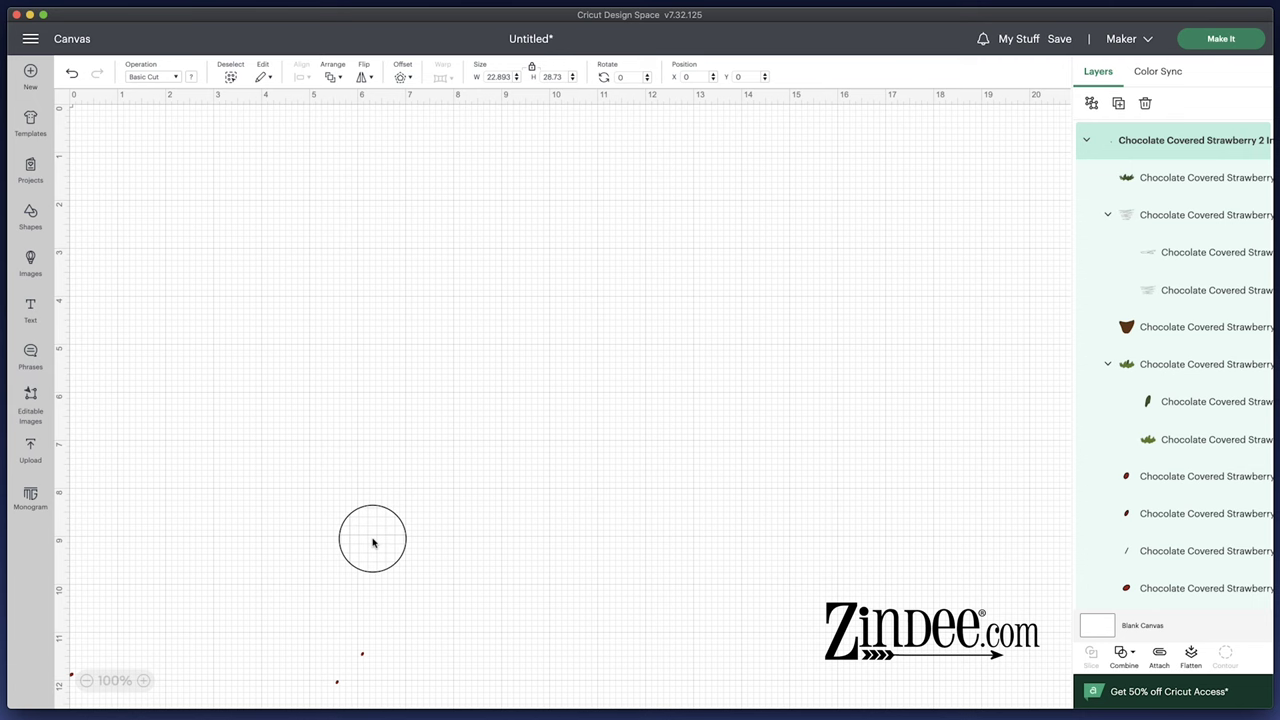
{"action": "left_click", "coordinate": [84, 680]}
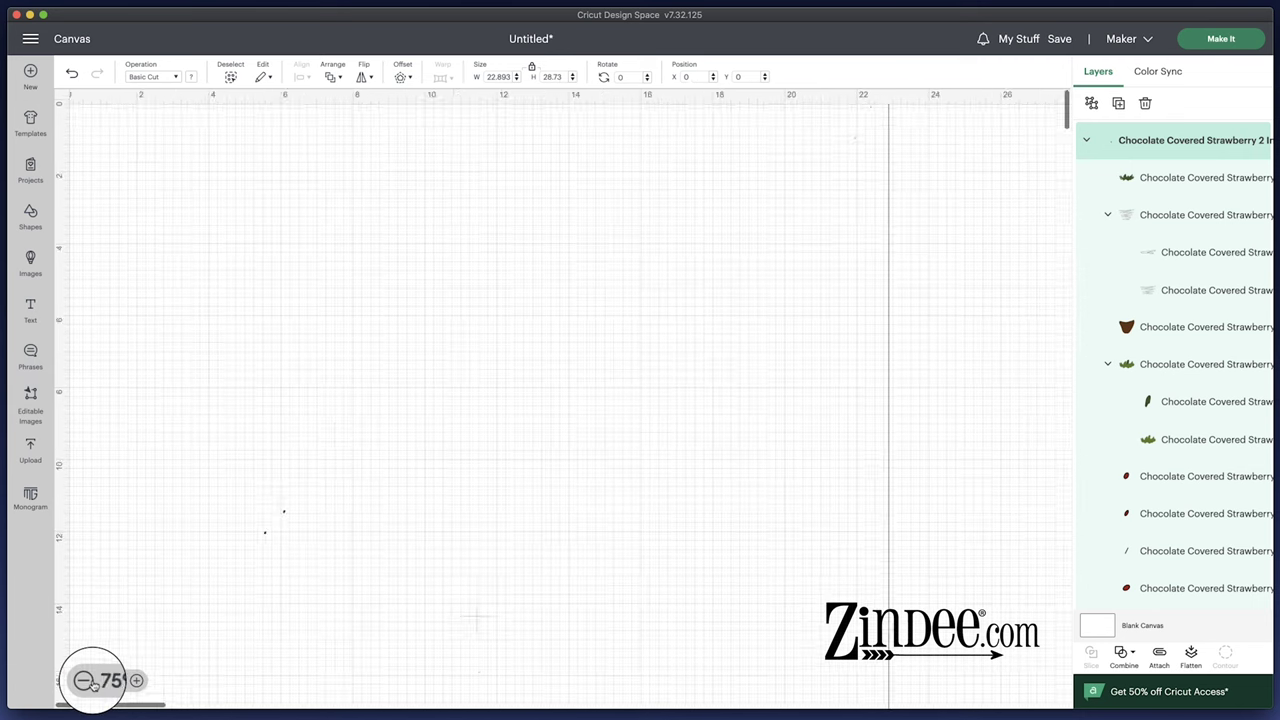
{"action": "left_click", "coordinate": [86, 681]}
{"action": "left_click", "coordinate": [86, 681]}
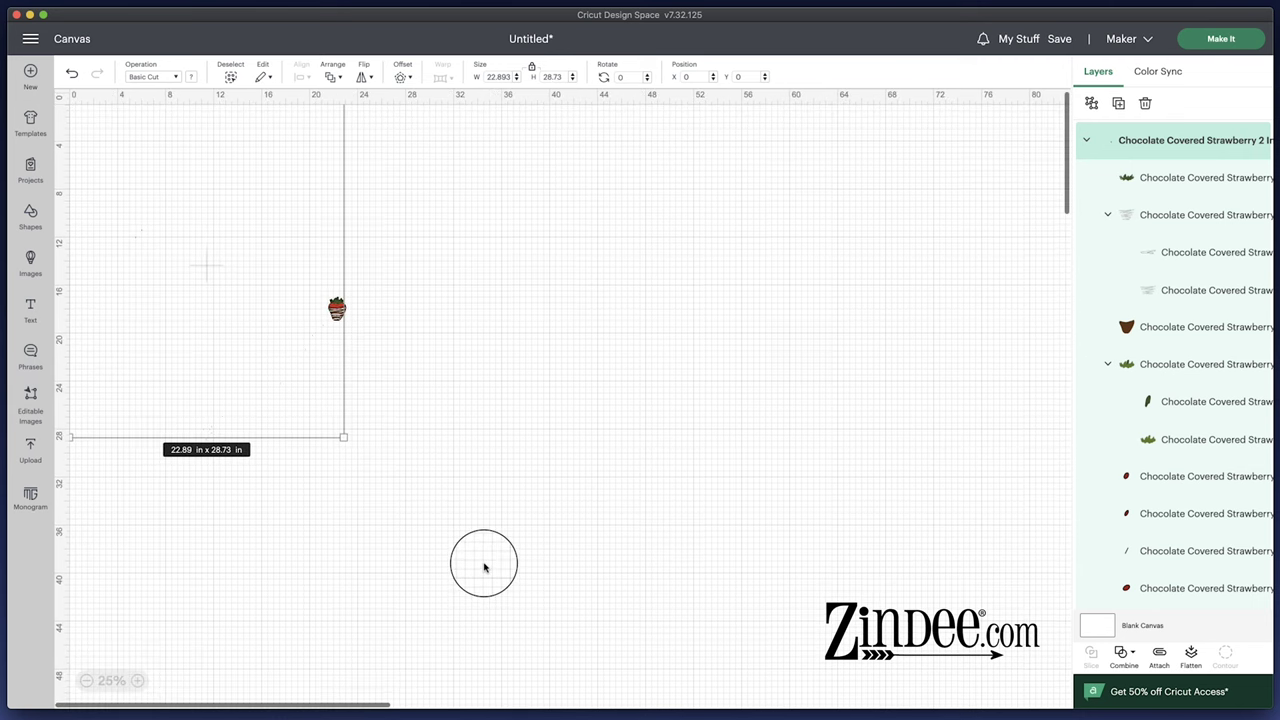
{"action": "left_click_drag", "start_coordinate": [341, 303], "coordinate": [343, 303]}
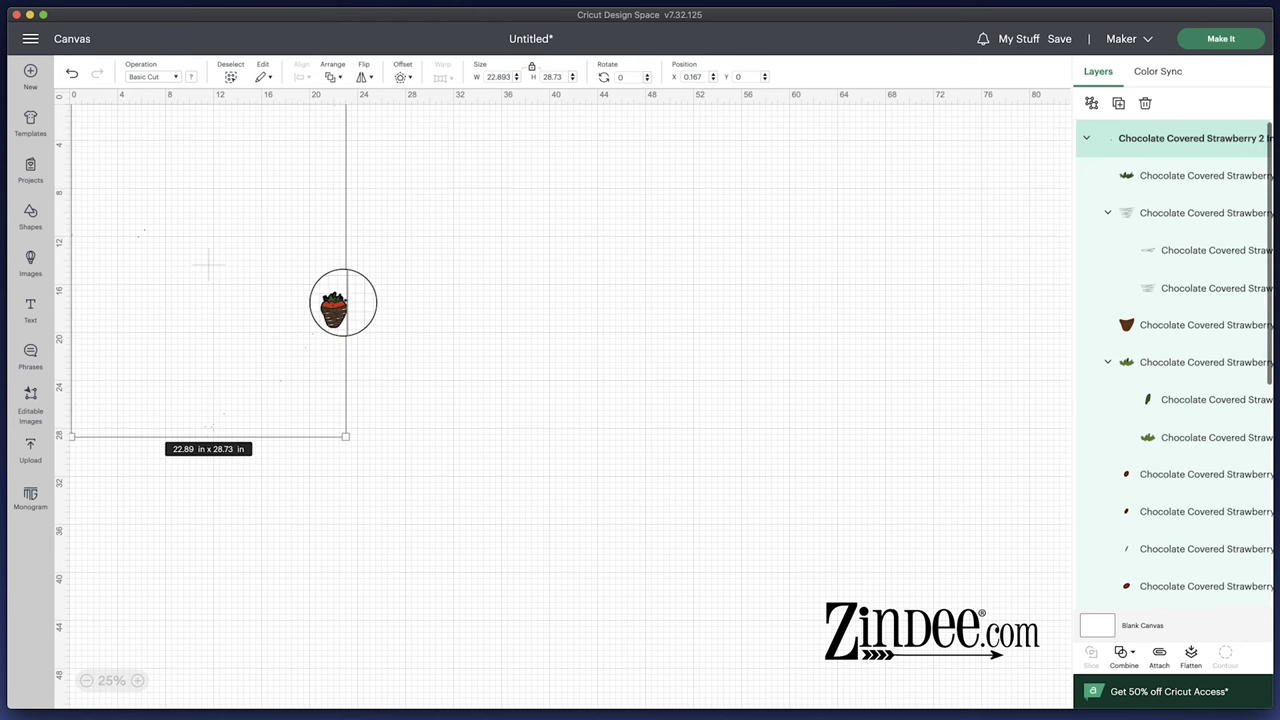
Ungroup the strawberry design and marquee-select all its separate pieces.
{"action": "right_click", "coordinate": [335, 305]}
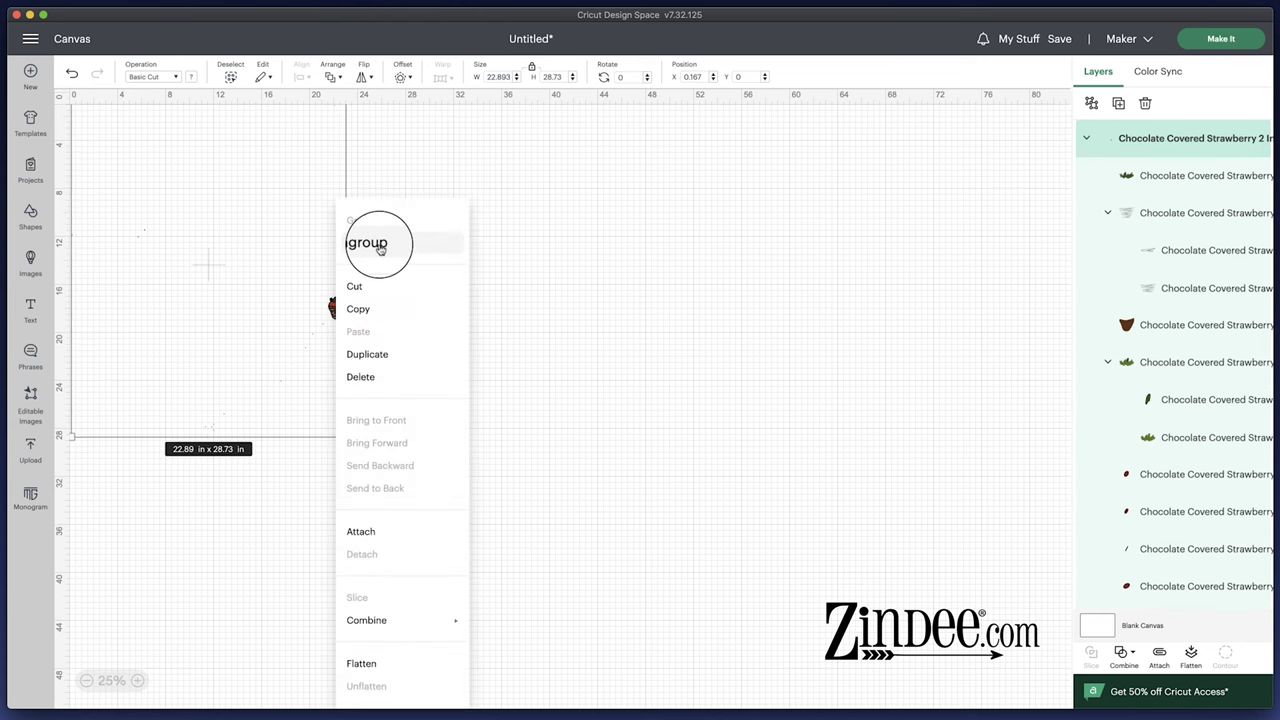
{"action": "left_click", "coordinate": [379, 245]}
{"action": "left_click", "coordinate": [440, 283]}
{"action": "left_click_drag", "start_coordinate": [396, 272], "coordinate": [327, 334]}
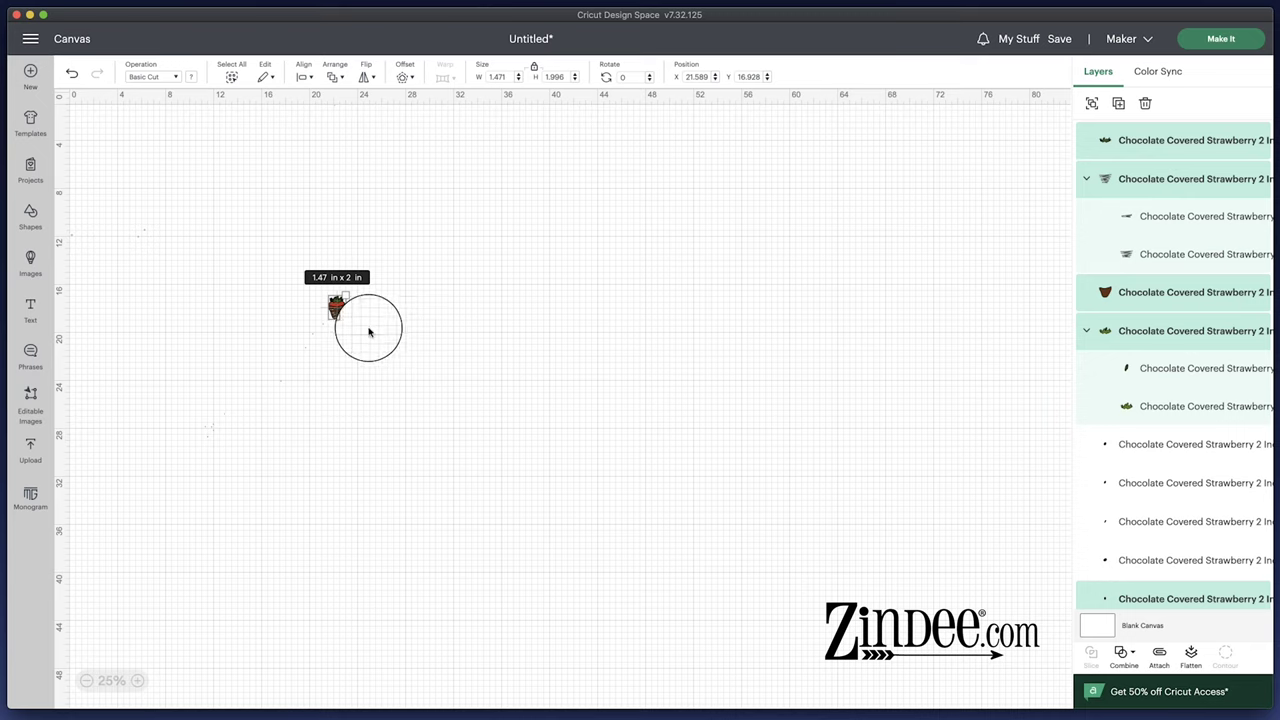
Reselect the strawberry's pieces and zoom in closer on them.
{"action": "left_click", "coordinate": [405, 323]}
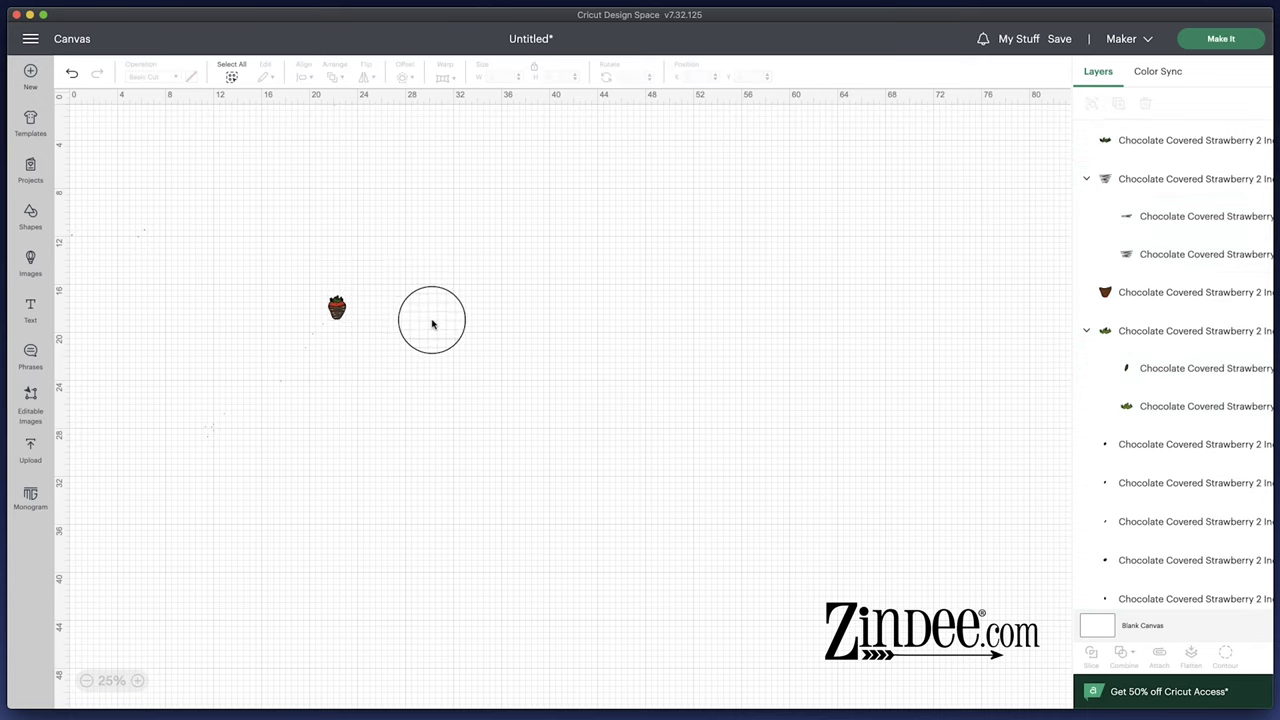
{"action": "left_click_drag", "start_coordinate": [394, 240], "coordinate": [326, 329]}
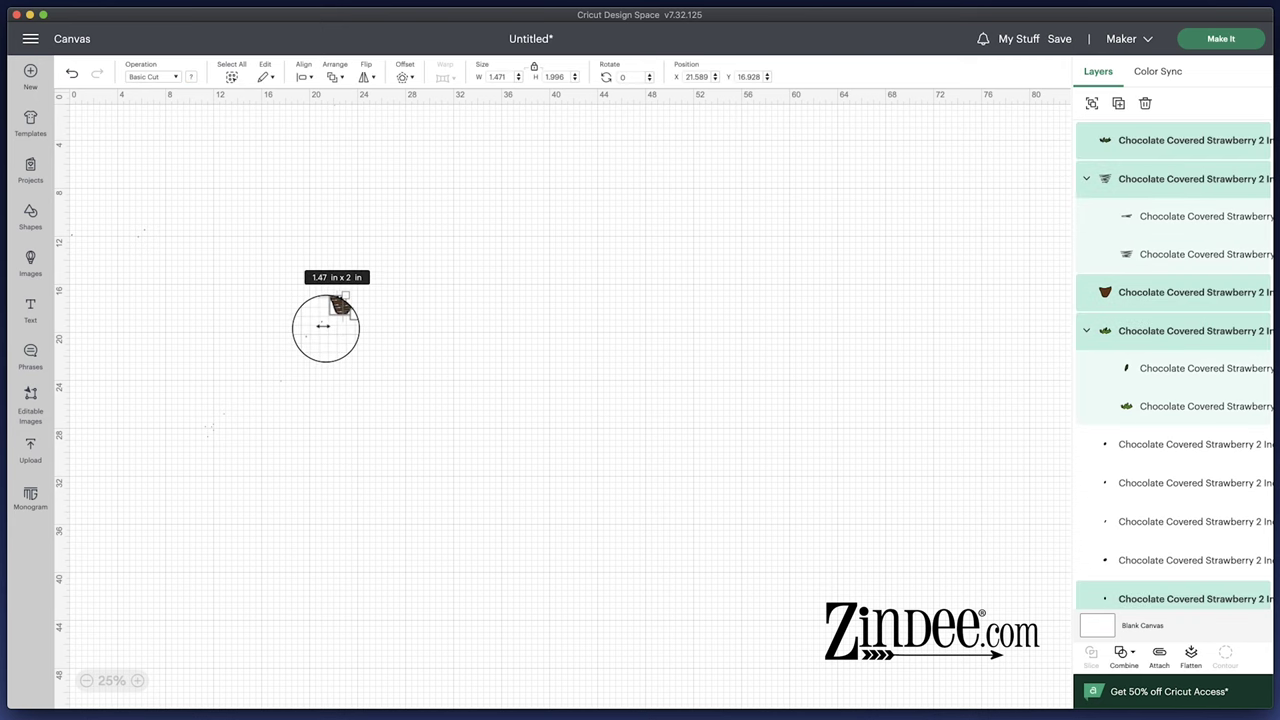
{"action": "left_click", "coordinate": [136, 682]}
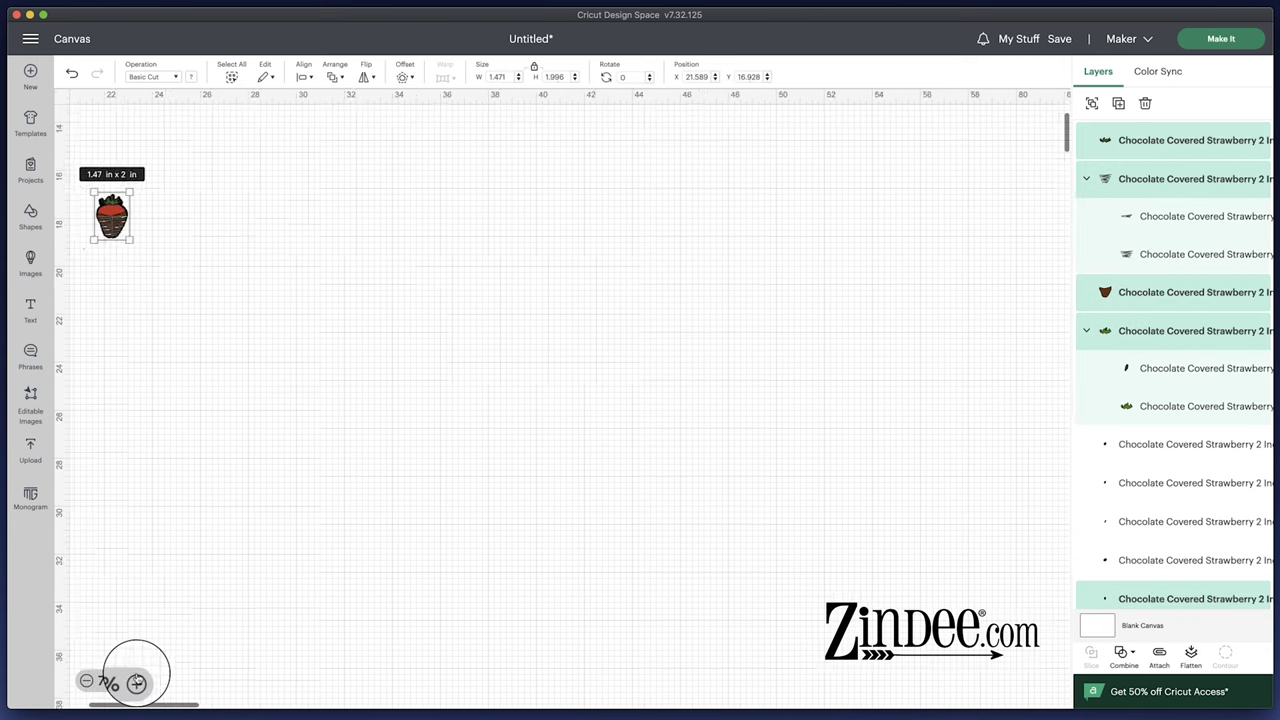
{"action": "left_click", "coordinate": [136, 682]}
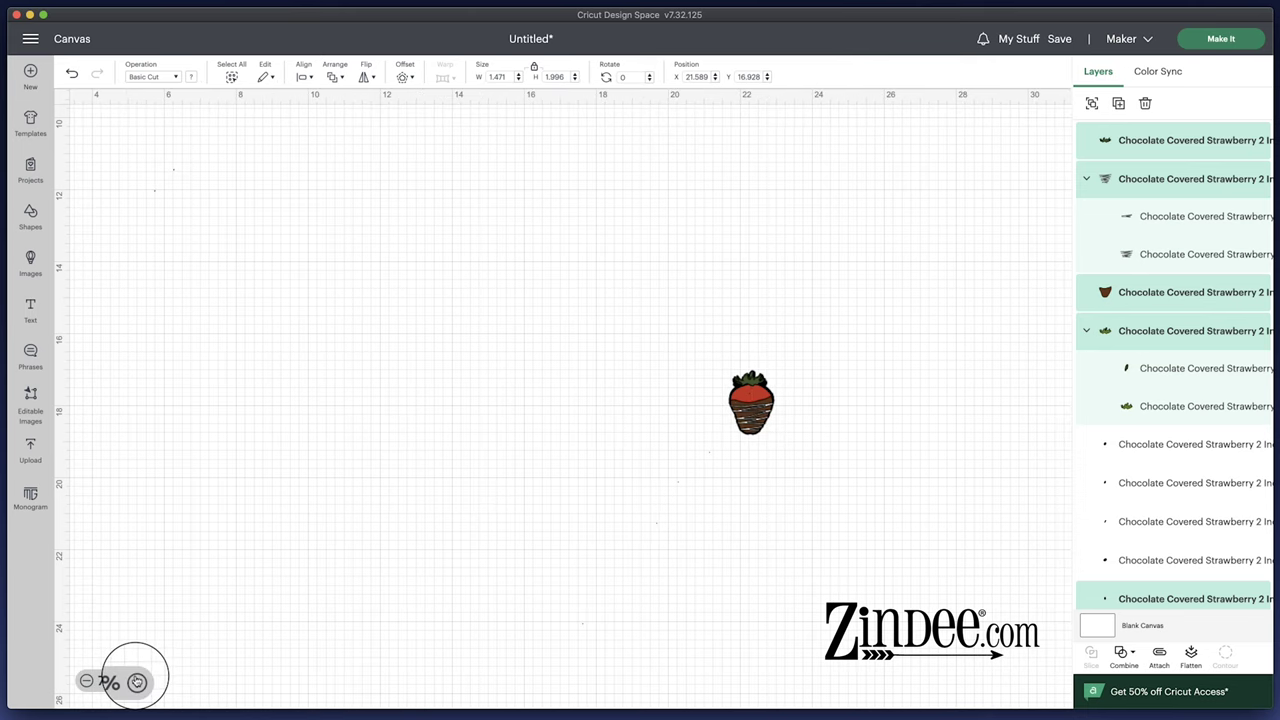
{"action": "left_click", "coordinate": [136, 682]}
{"action": "scroll", "coordinate": [446, 543], "scroll_direction": "right", "scroll_amount": 5}
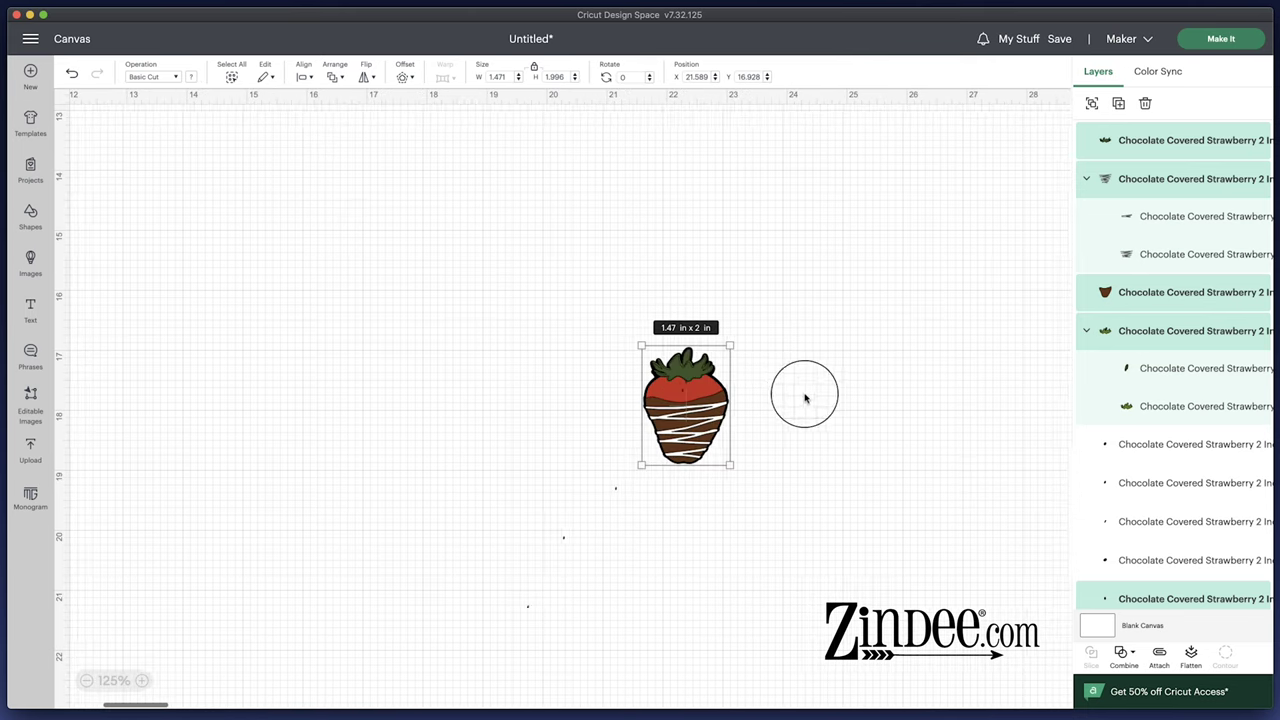
Select the whole strawberry and move it up and to the left.
{"action": "left_click", "coordinate": [803, 394]}
{"action": "left_click_drag", "start_coordinate": [768, 320], "coordinate": [632, 478]}
{"action": "left_click_drag", "start_coordinate": [700, 432], "coordinate": [586, 397]}
{"action": "left_click", "coordinate": [688, 373]}
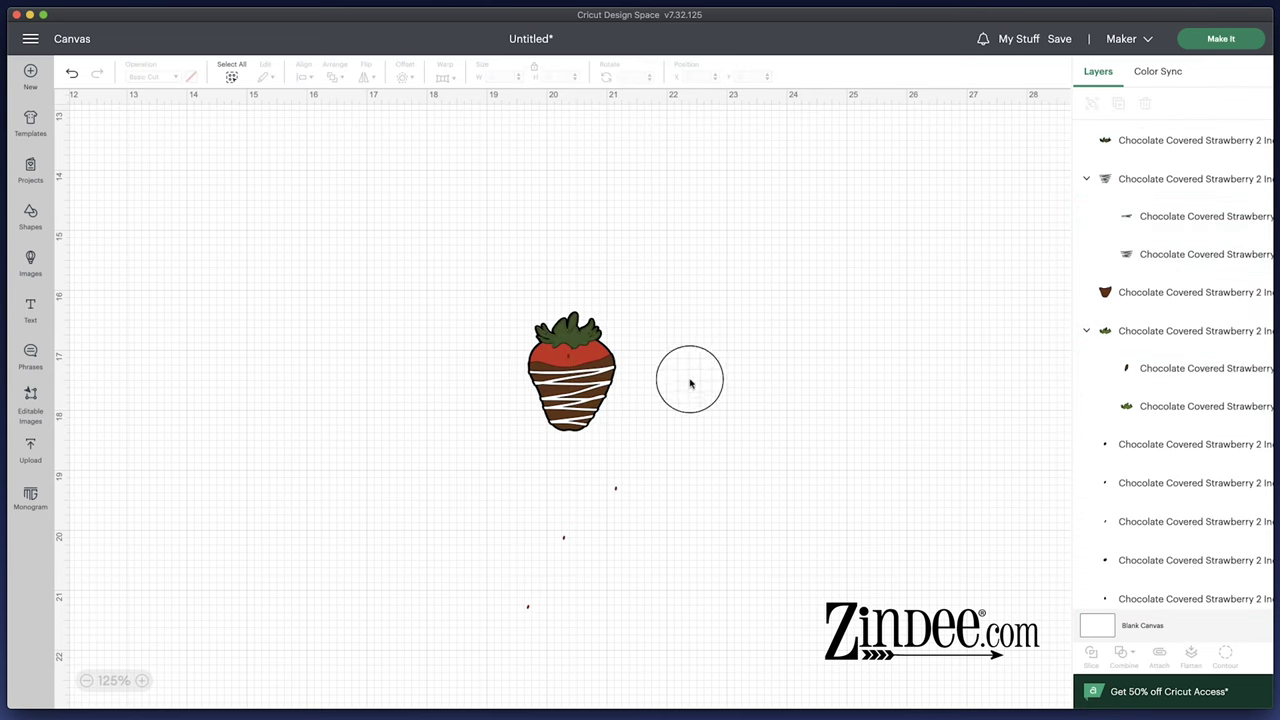
Marquee-select the tiny stray specks below the strawberry to inspect them.
{"action": "left_click_drag", "start_coordinate": [643, 463], "coordinate": [589, 358]}
{"action": "left_click", "coordinate": [669, 467]}
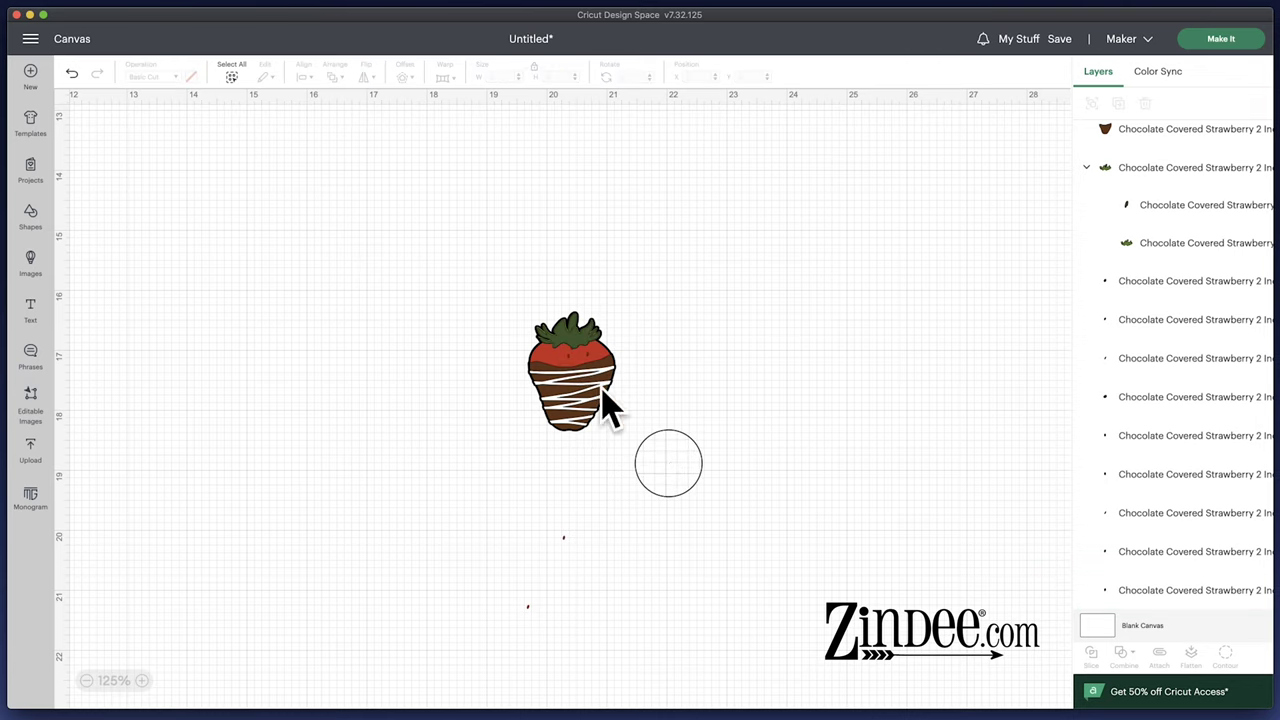
{"action": "mouse_move", "coordinate": [574, 372]}
{"action": "left_mouse_down"}
{"action": "mouse_move", "coordinate": [552, 363]}
{"action": "mouse_move", "coordinate": [574, 372]}
{"action": "left_mouse_up"}
{"action": "left_click", "coordinate": [754, 503]}
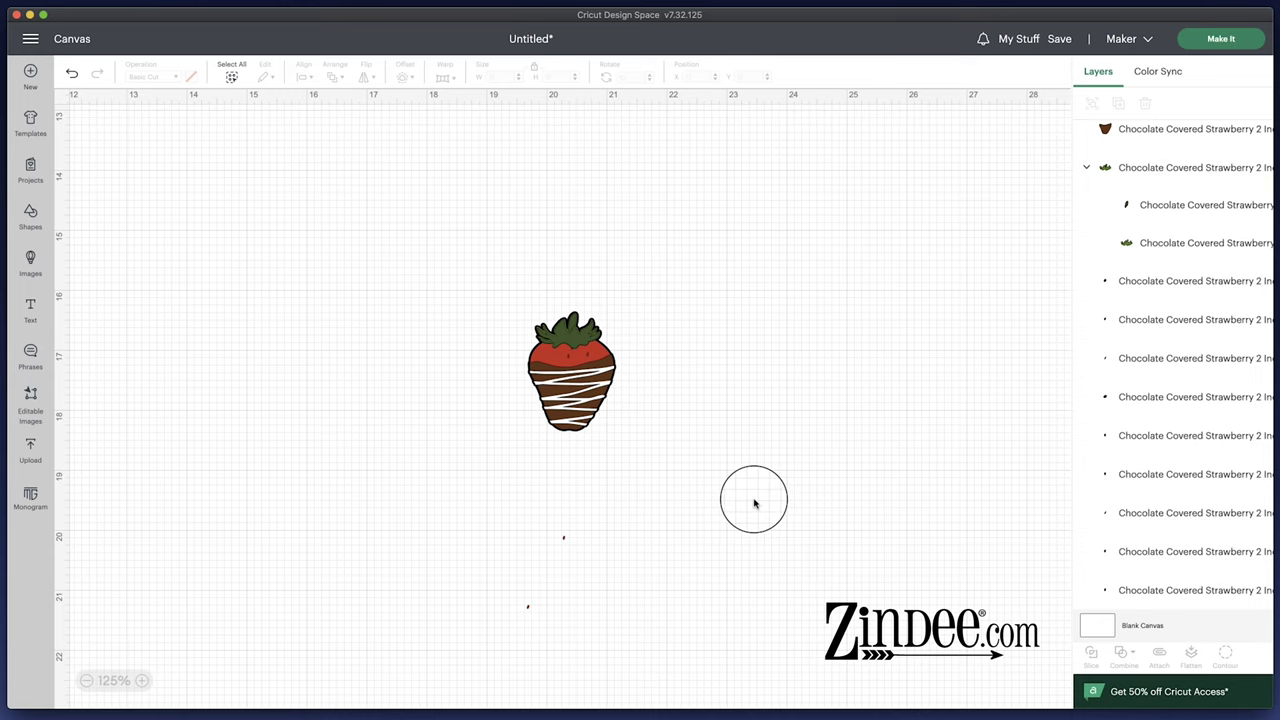
{"action": "left_click_drag", "start_coordinate": [600, 520], "coordinate": [530, 572]}
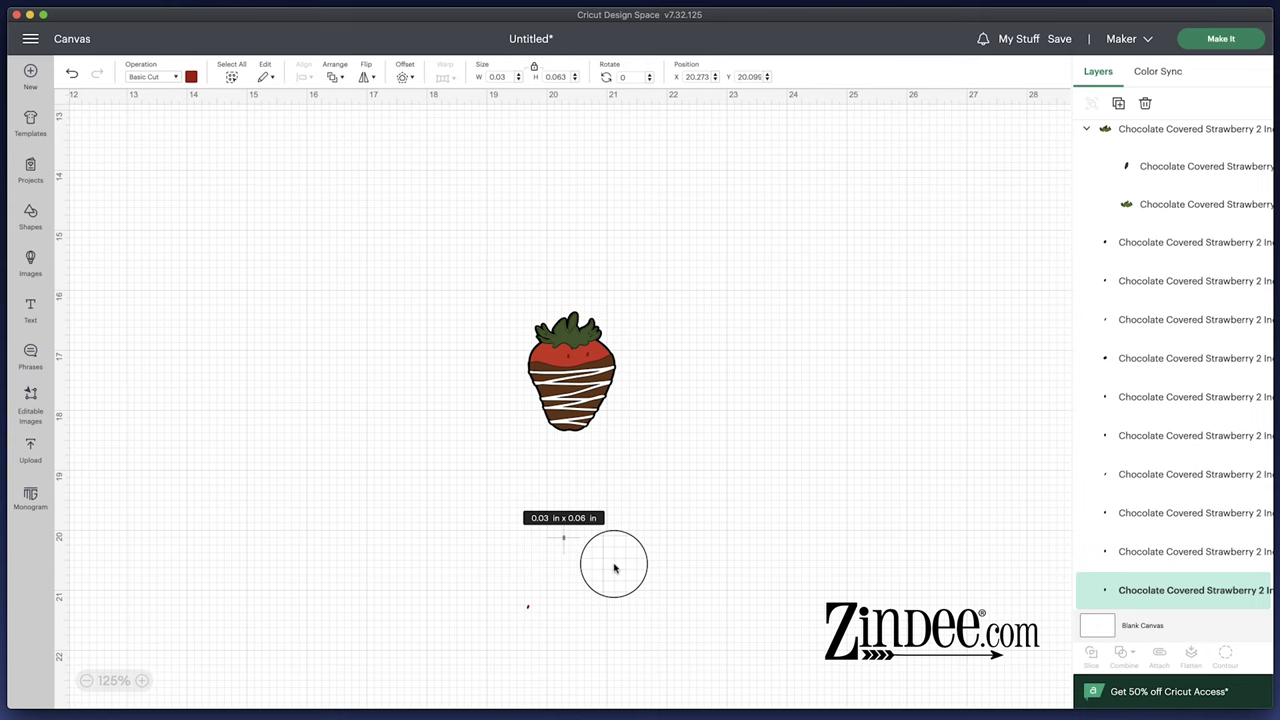
Replace the strawberry project with a new canvas and add the Sunflower 2 Inch upload.
{"action": "left_click", "coordinate": [30, 72]}
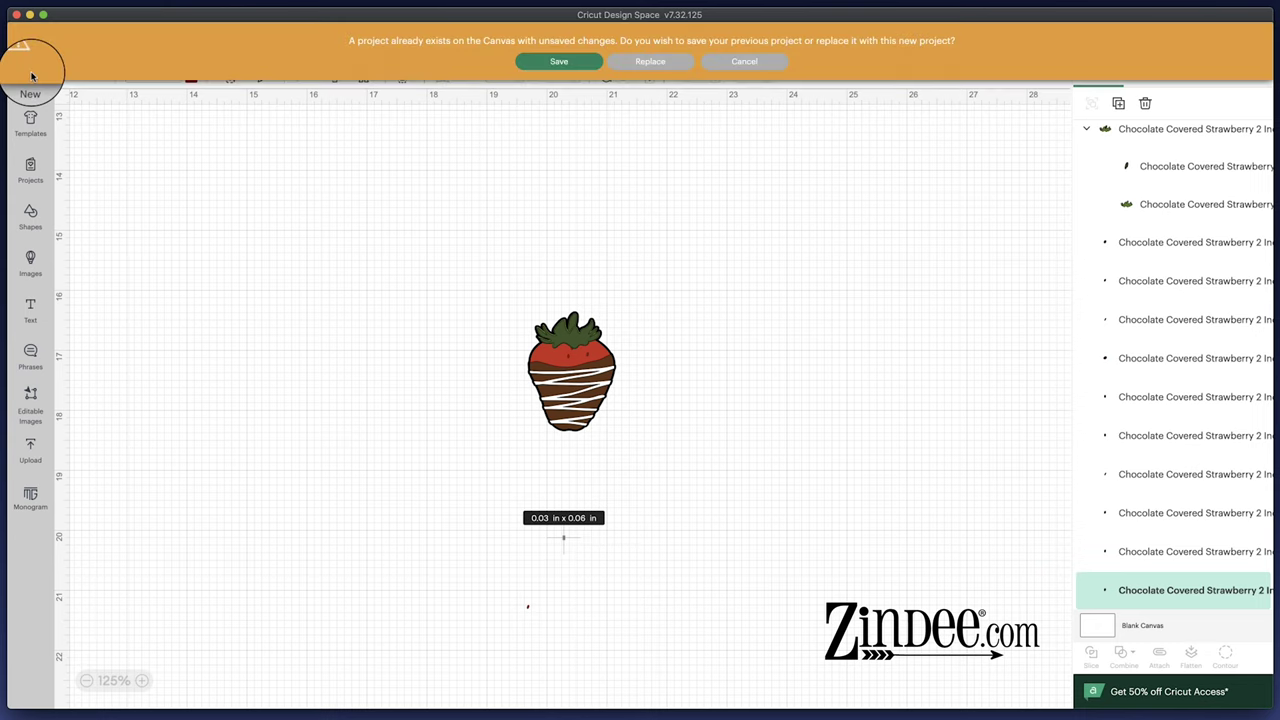
{"action": "left_click", "coordinate": [646, 61]}
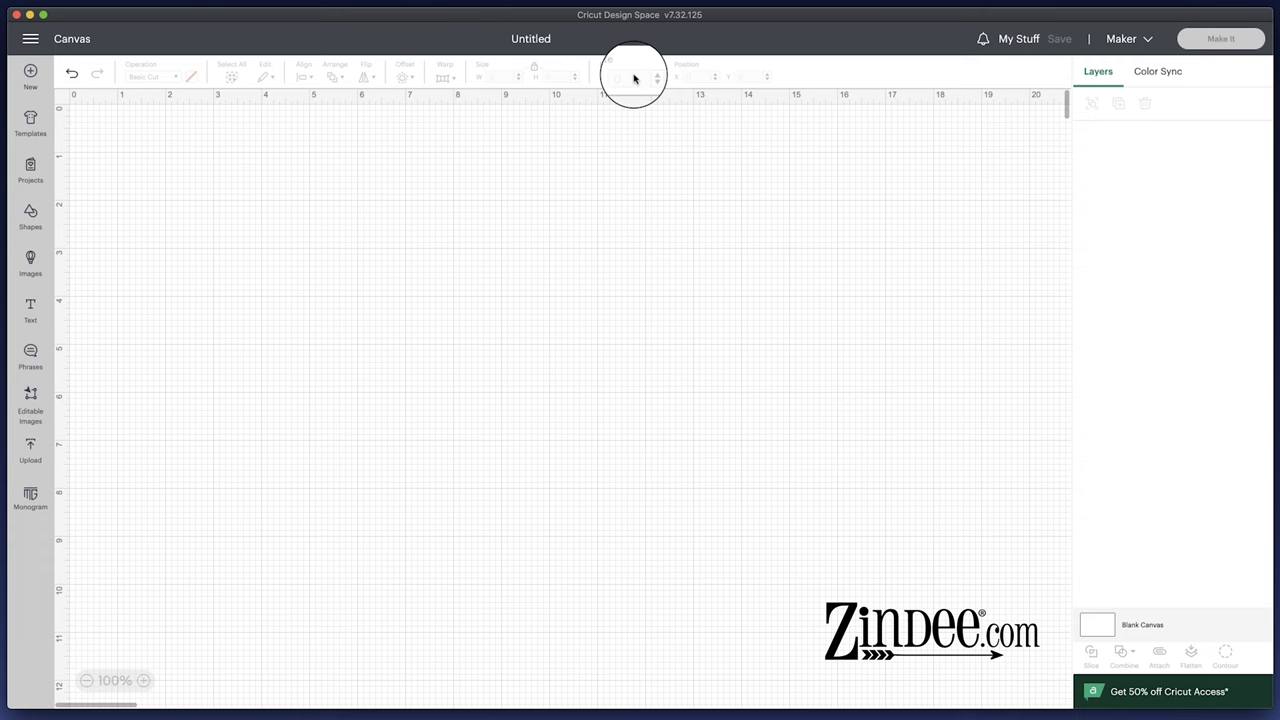
{"action": "left_click", "coordinate": [30, 452]}
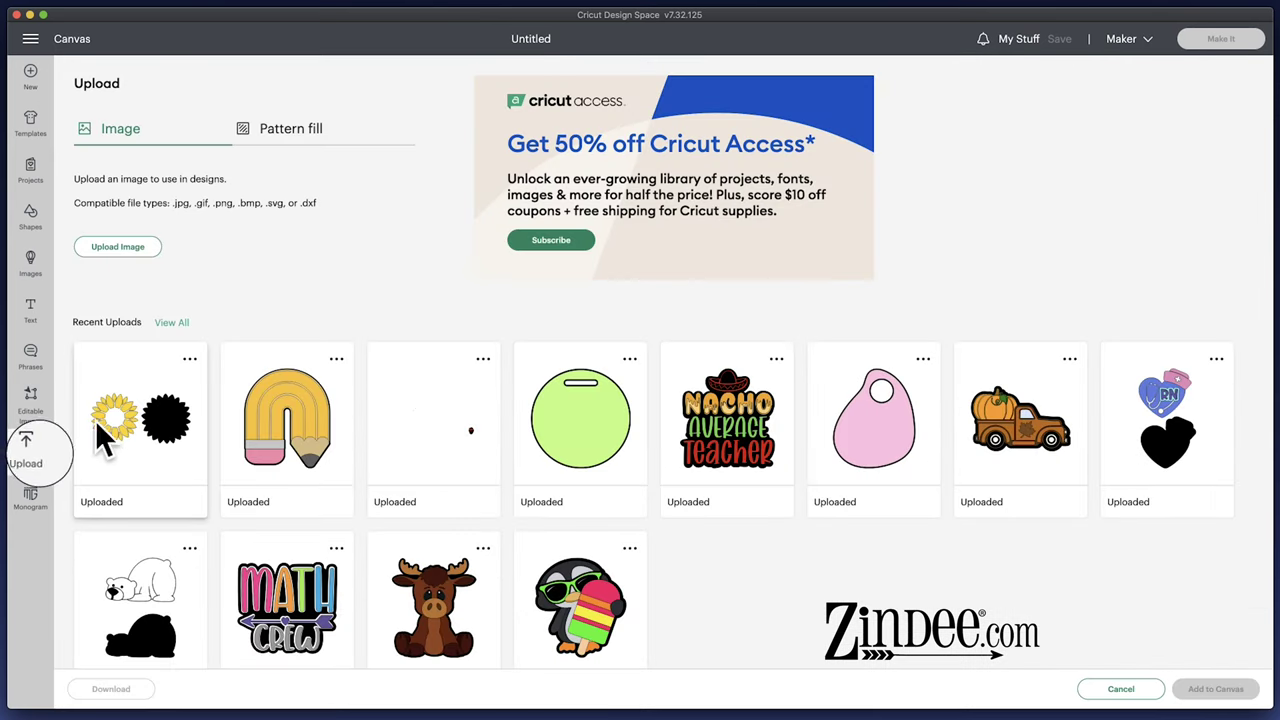
{"action": "left_click", "coordinate": [146, 450]}
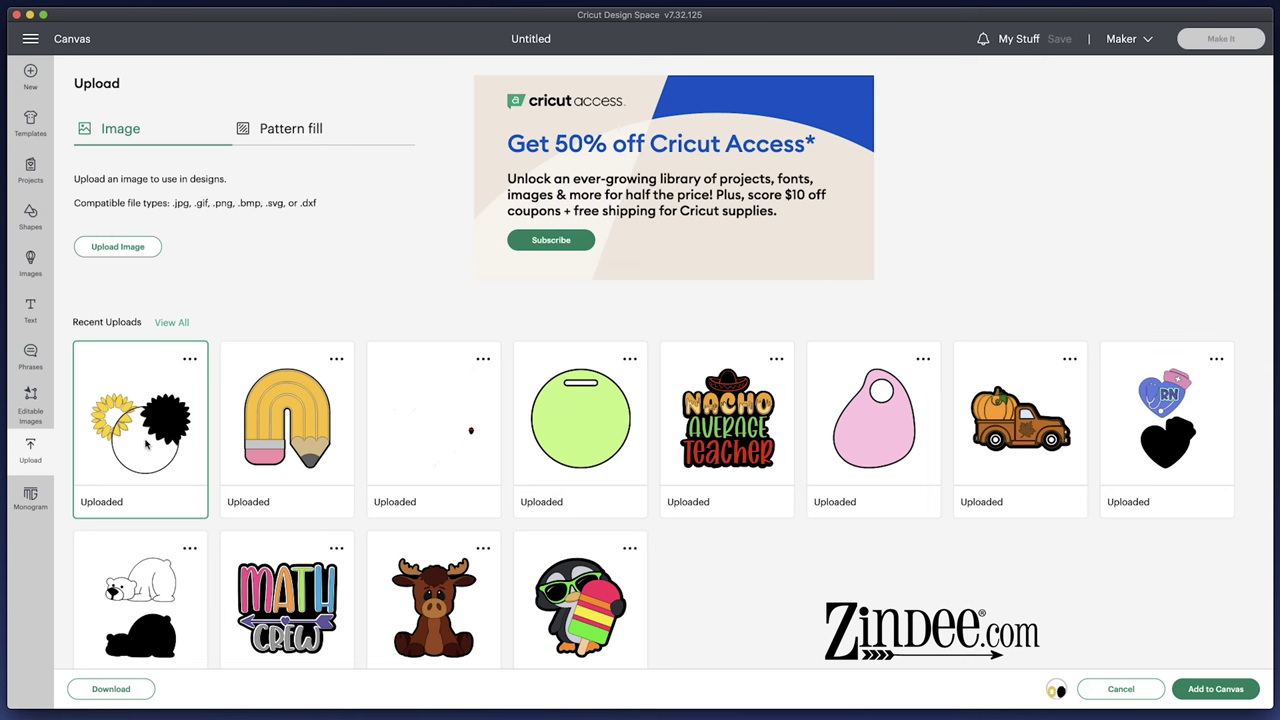
{"action": "left_click", "coordinate": [1224, 690]}
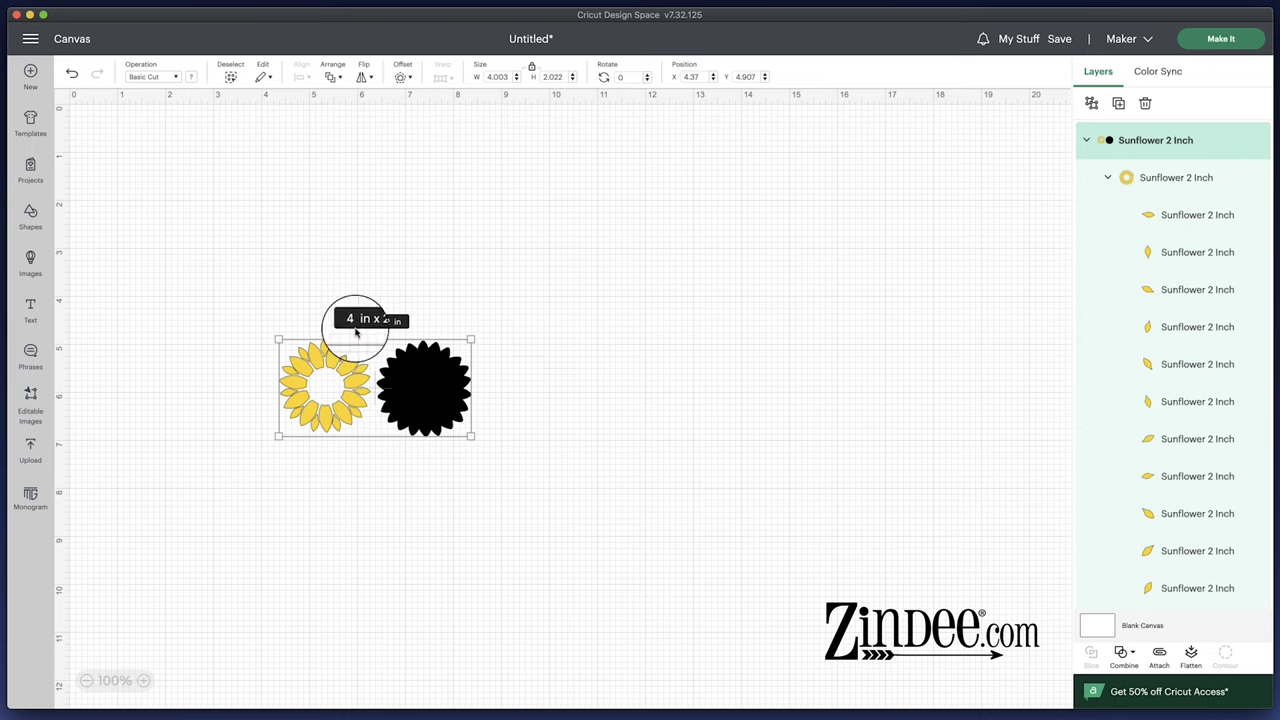
{"action": "left_click_drag", "start_coordinate": [560, 276], "coordinate": [205, 514]}
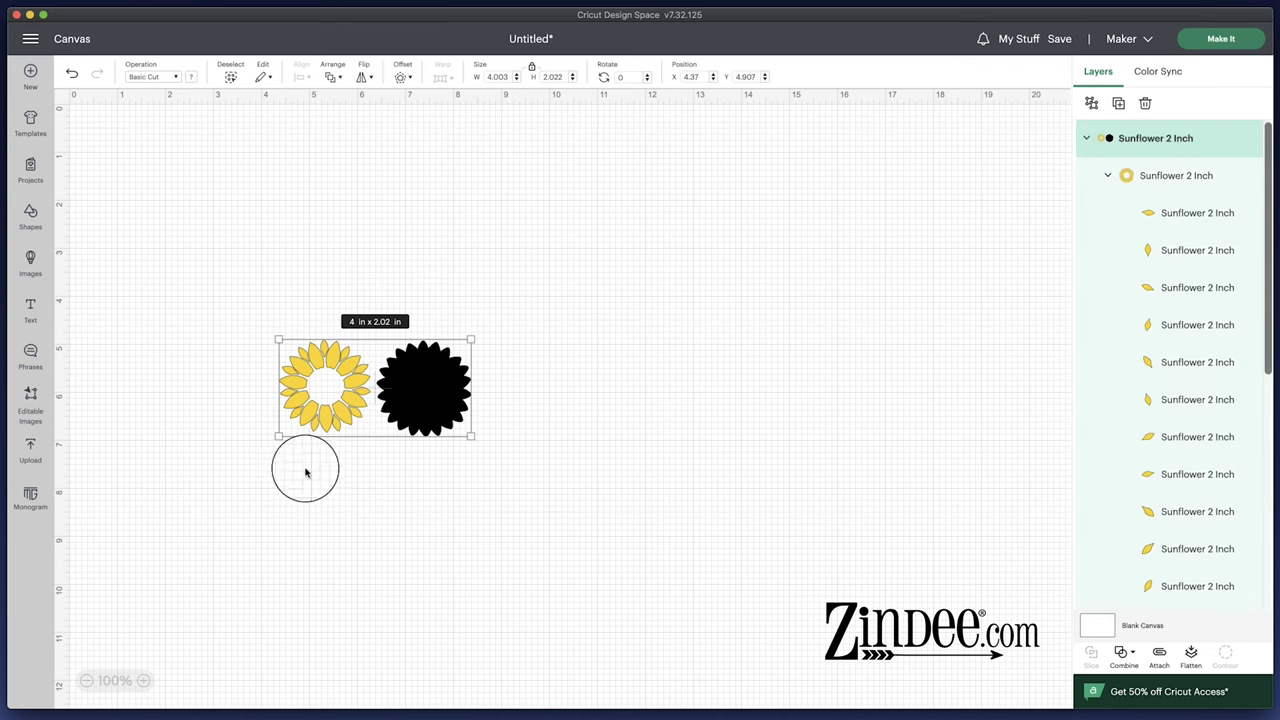
Ungroup the sunflower design and select the black flower shape.
{"action": "right_click", "coordinate": [436, 425]}
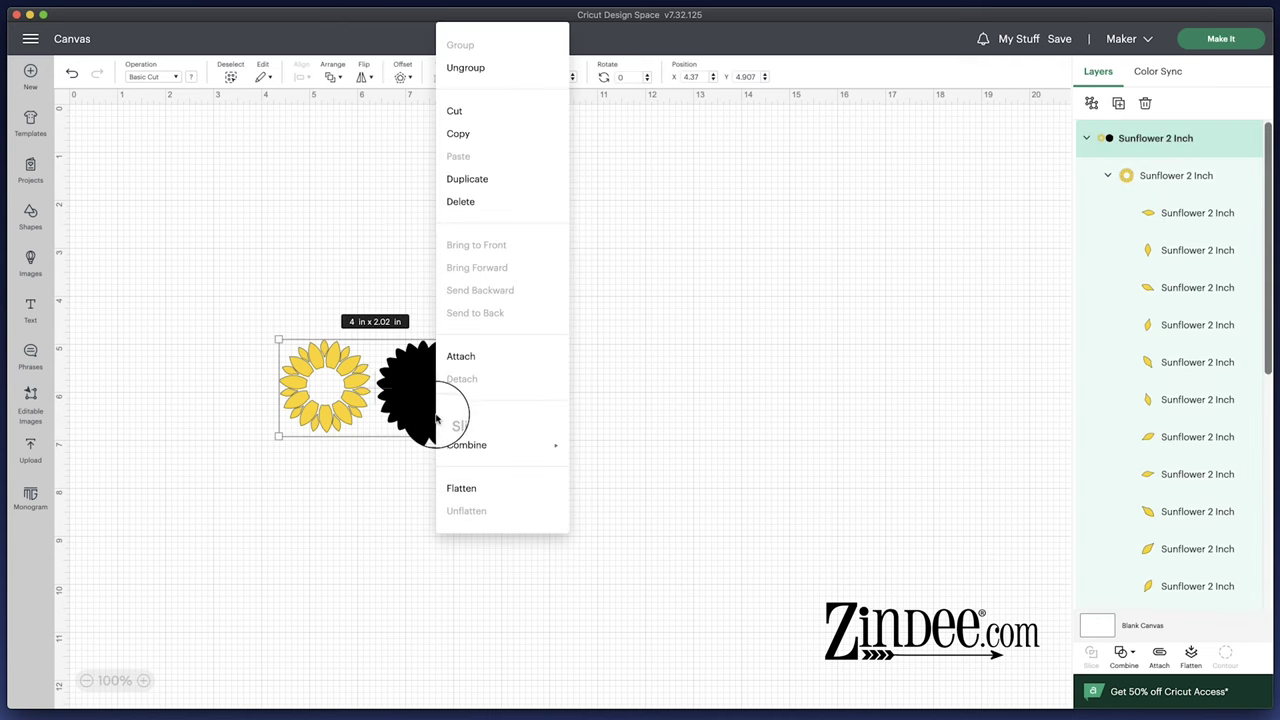
{"action": "left_click", "coordinate": [465, 67]}
{"action": "left_click", "coordinate": [600, 291]}
{"action": "left_click", "coordinate": [419, 392]}
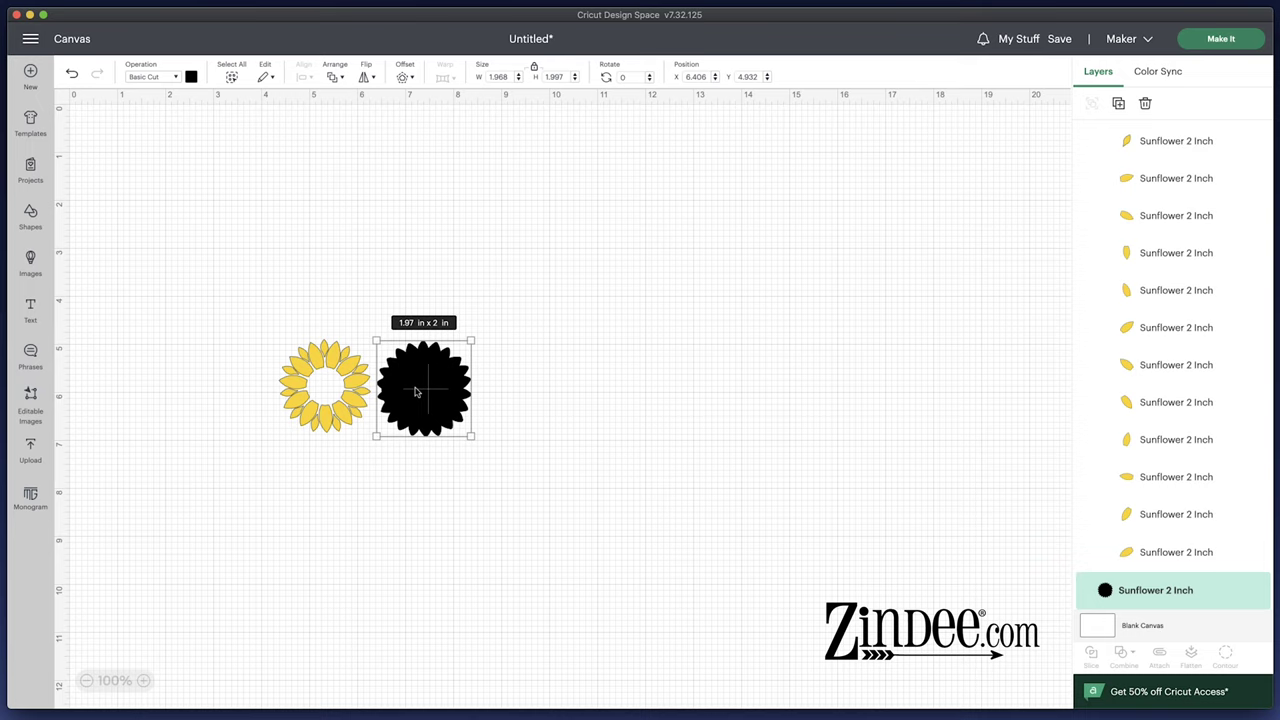
Zoom in to 200% and select the black flower shape and the yellow petals.
{"action": "left_click", "coordinate": [142, 680]}
{"action": "left_click", "coordinate": [142, 680]}
{"action": "left_click", "coordinate": [142, 680]}
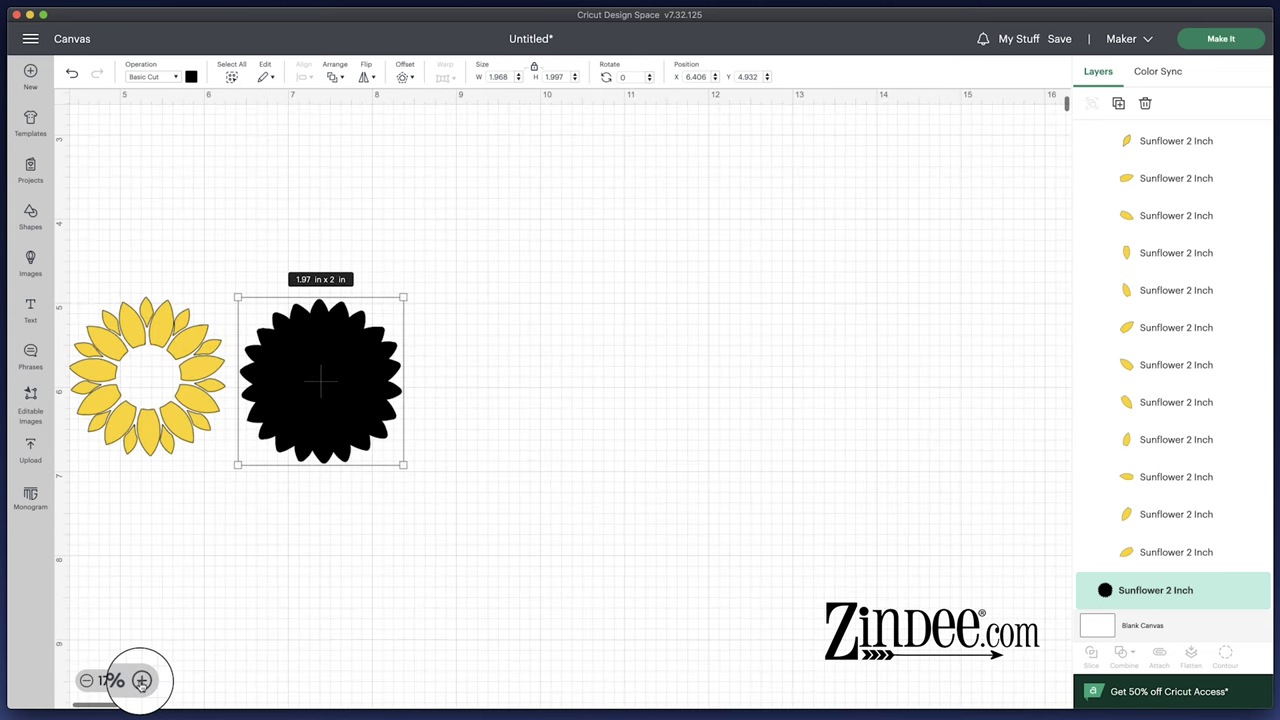
{"action": "left_click", "coordinate": [142, 680]}
{"action": "scroll", "coordinate": [390, 528], "scroll_direction": "left", "scroll_amount": 3}
{"action": "scroll", "coordinate": [390, 528], "scroll_direction": "left", "scroll_amount": 5}
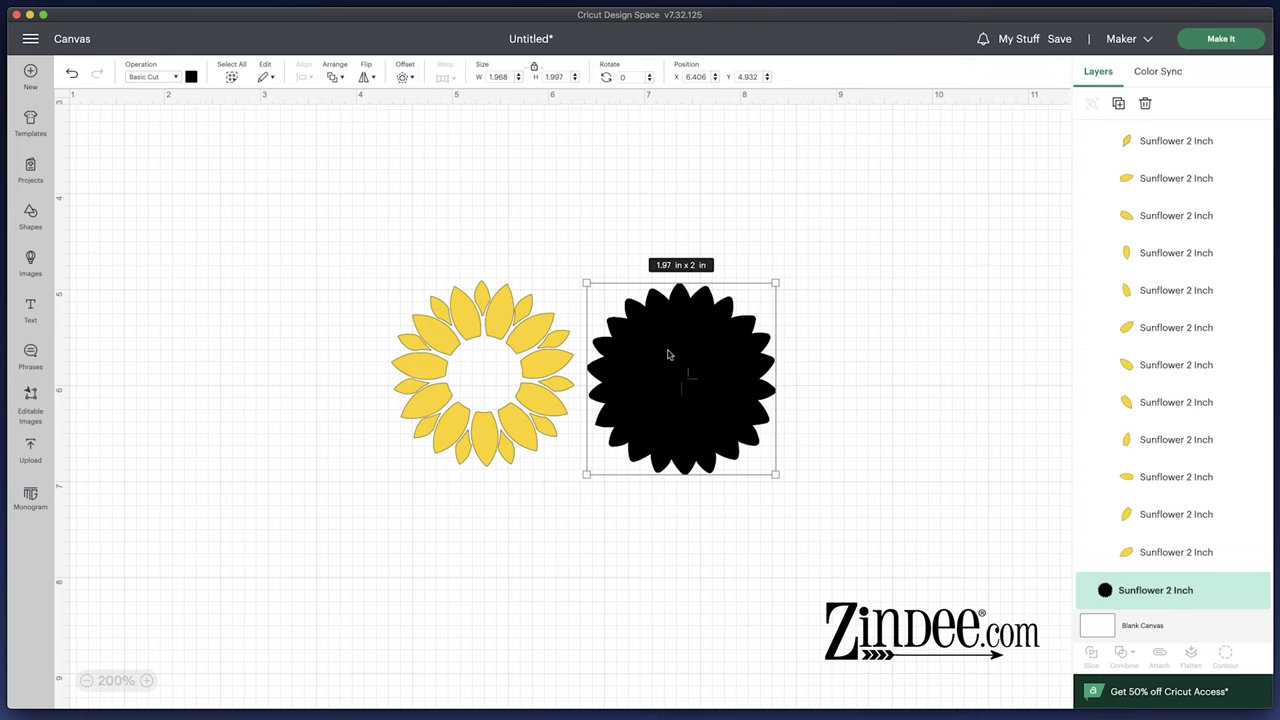
{"action": "left_click", "coordinate": [814, 390]}
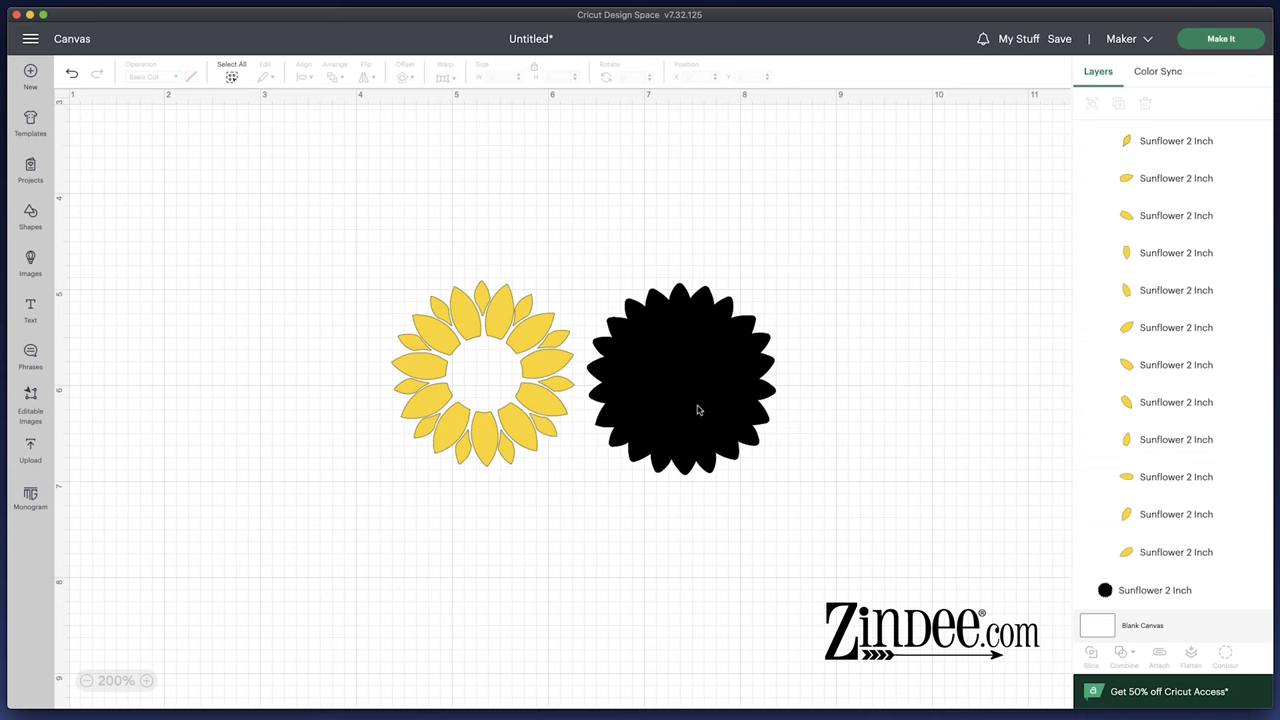
{"action": "left_click", "coordinate": [695, 405]}
{"action": "left_click", "coordinate": [423, 309]}
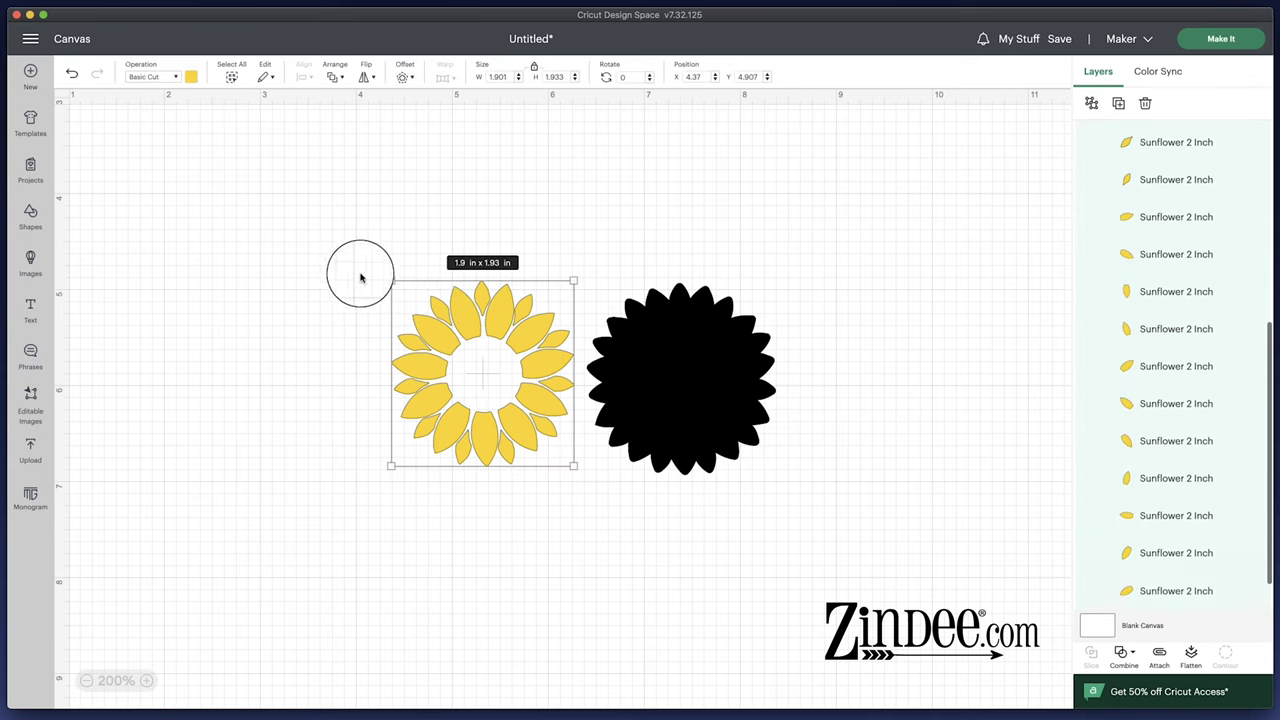
Drag the yellow petals onto the black base and select the assembled 1.97 x 2 in flower.
{"action": "left_click_drag", "start_coordinate": [344, 263], "coordinate": [583, 514]}
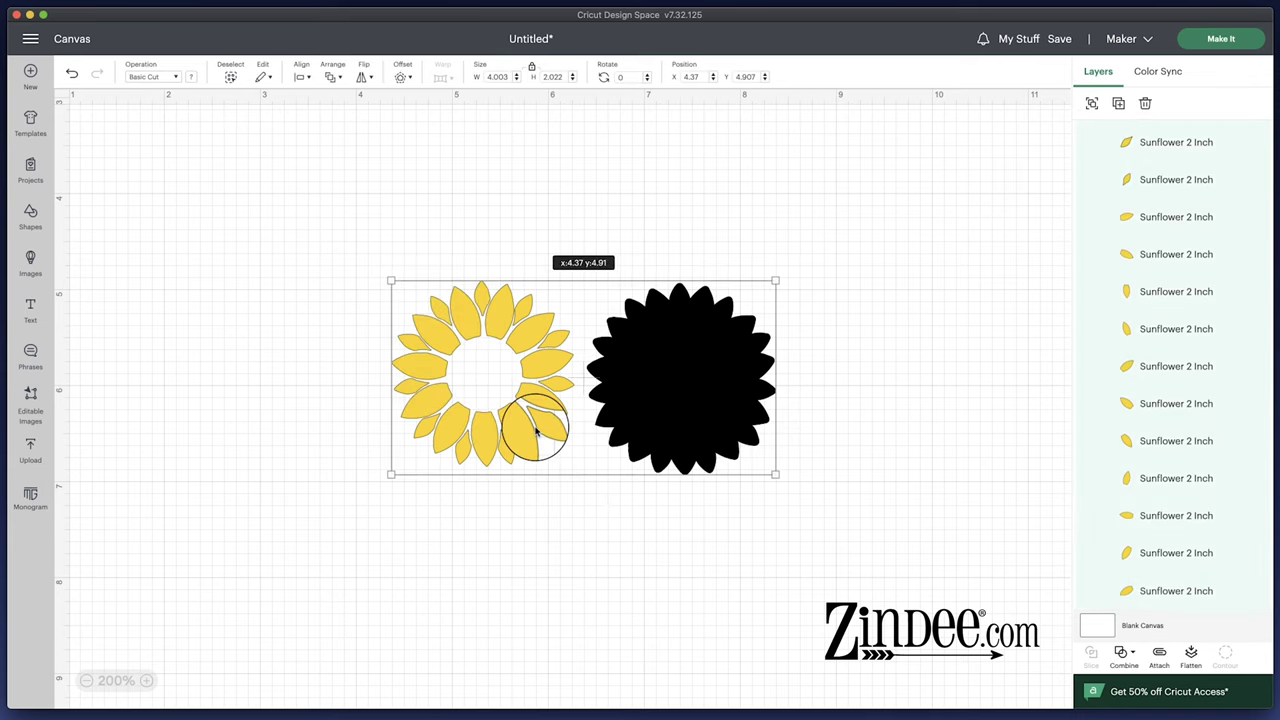
{"action": "left_click", "coordinate": [539, 288]}
{"action": "left_click_drag", "start_coordinate": [539, 288], "coordinate": [723, 338]}
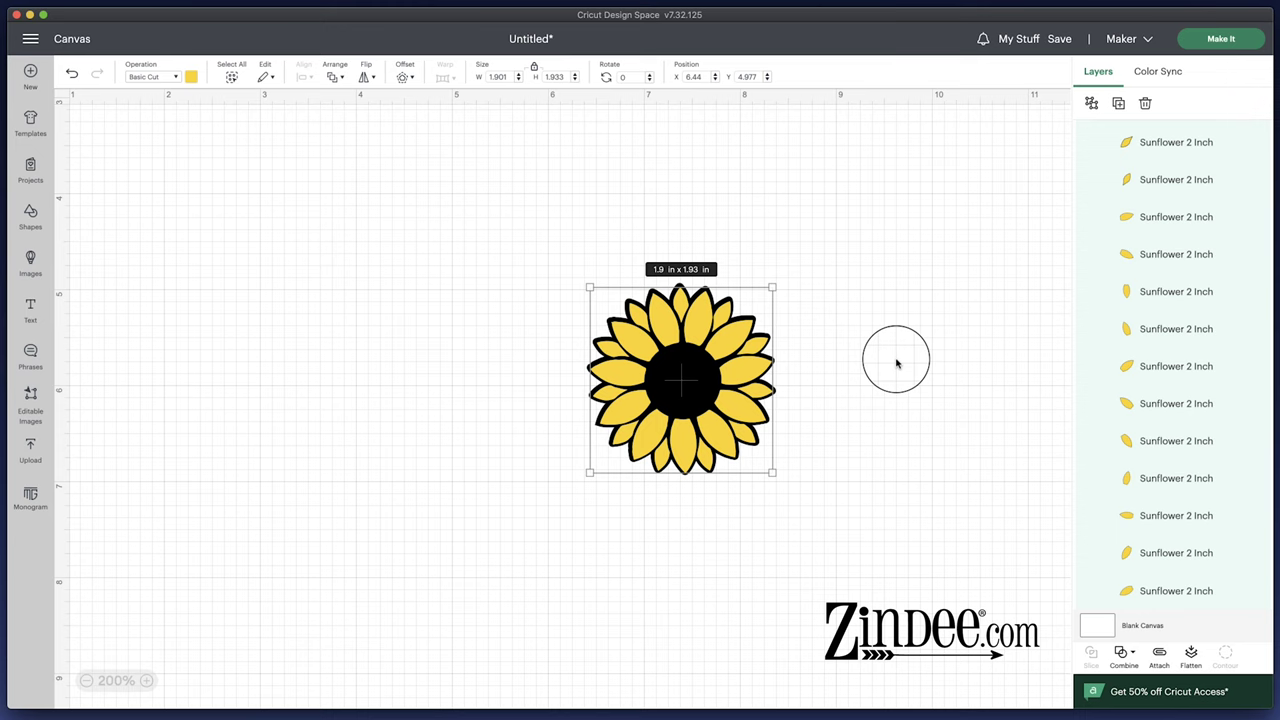
{"action": "left_click", "coordinate": [913, 365]}
{"action": "left_click_drag", "start_coordinate": [831, 254], "coordinate": [520, 550]}
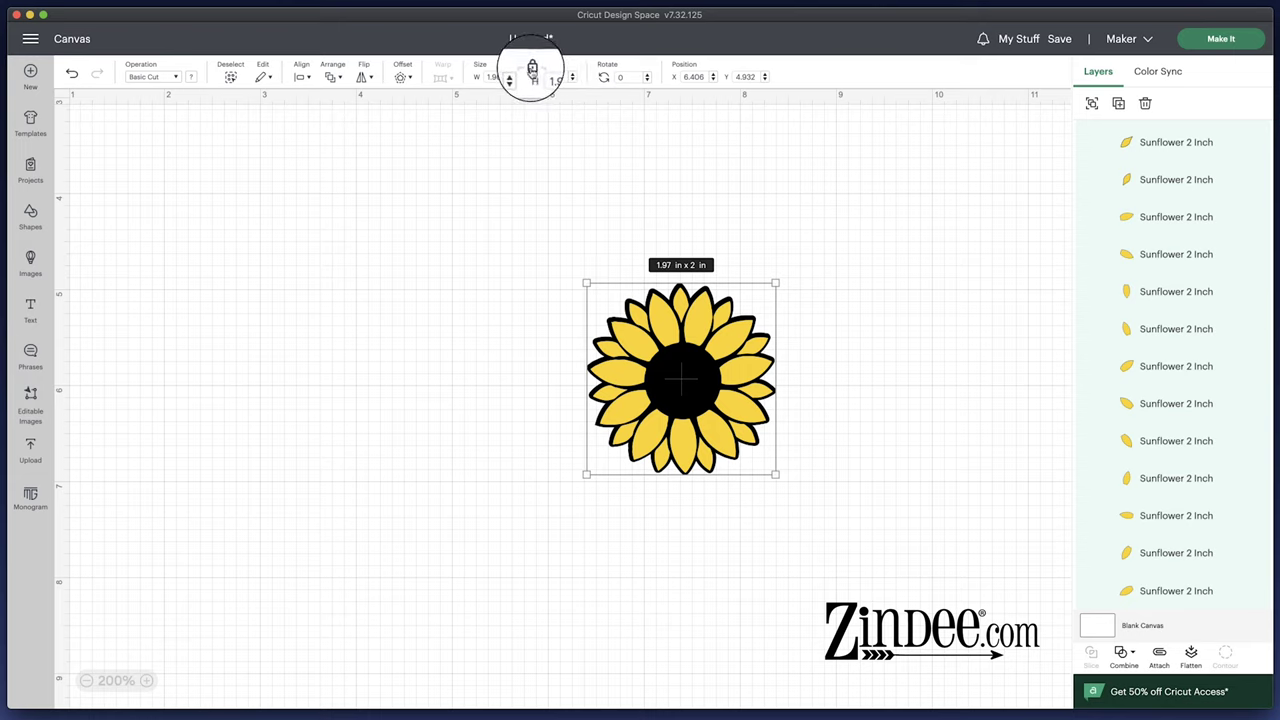
Try a 3 in height with proportions unlocked, then undo the stretched result.
{"action": "left_click", "coordinate": [532, 70]}
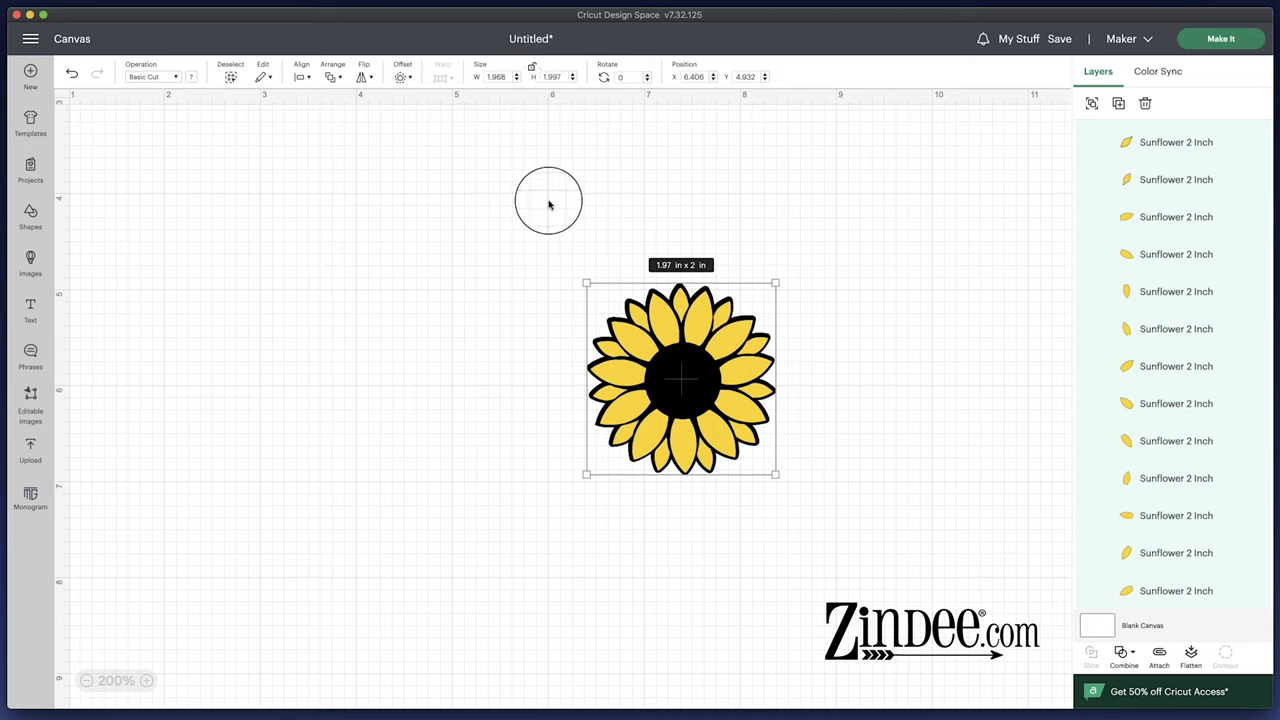
{"action": "left_click", "coordinate": [552, 77]}
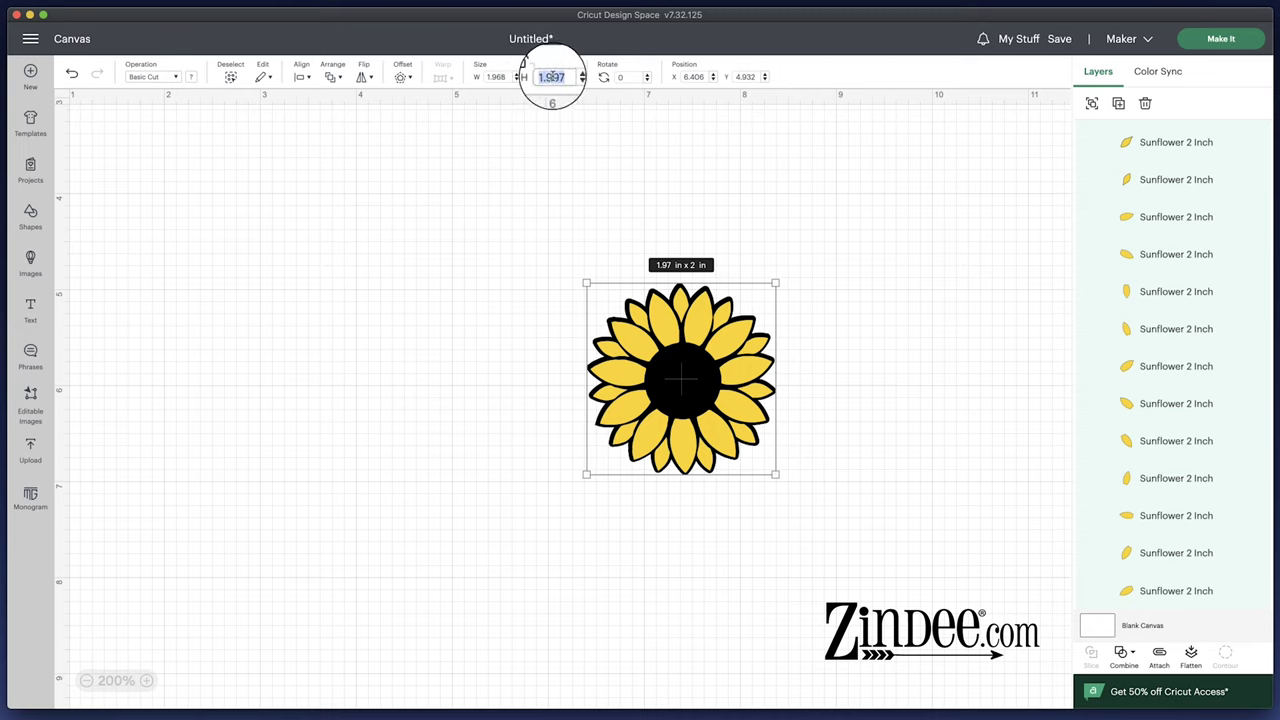
{"action": "type", "text": "3"}
{"action": "key", "text": "Return"}
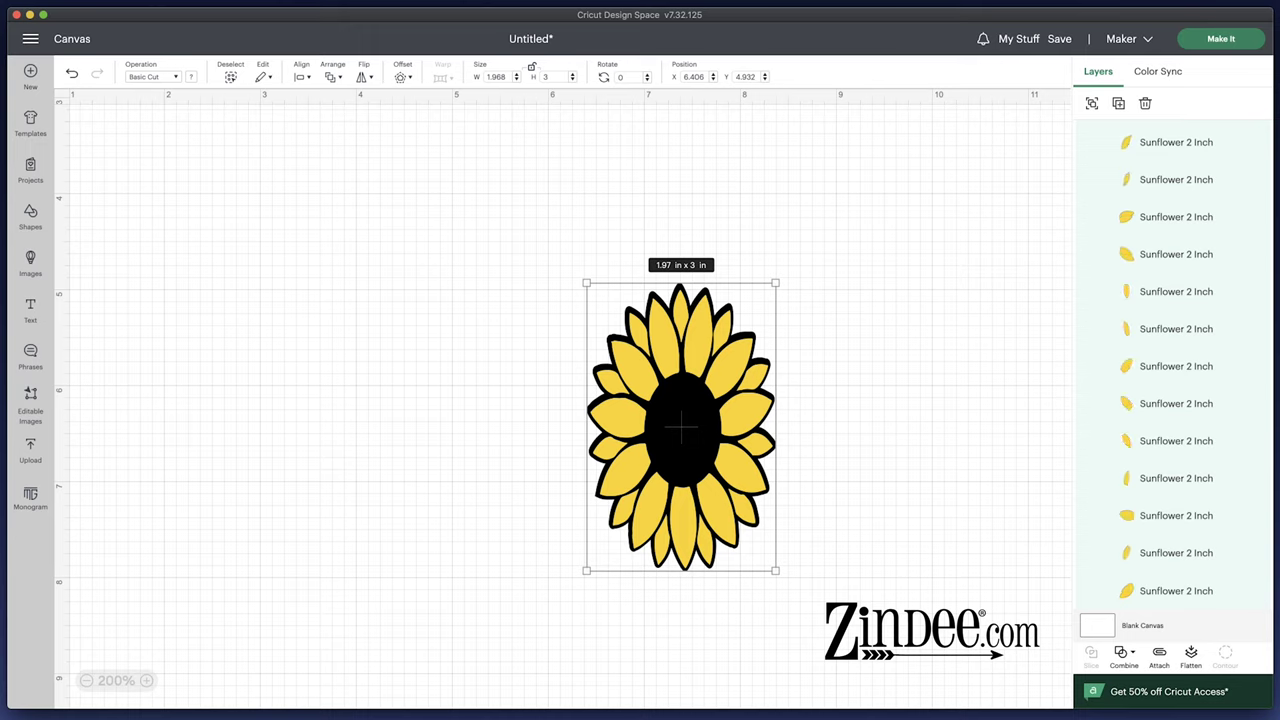
{"action": "left_click", "coordinate": [71, 73]}
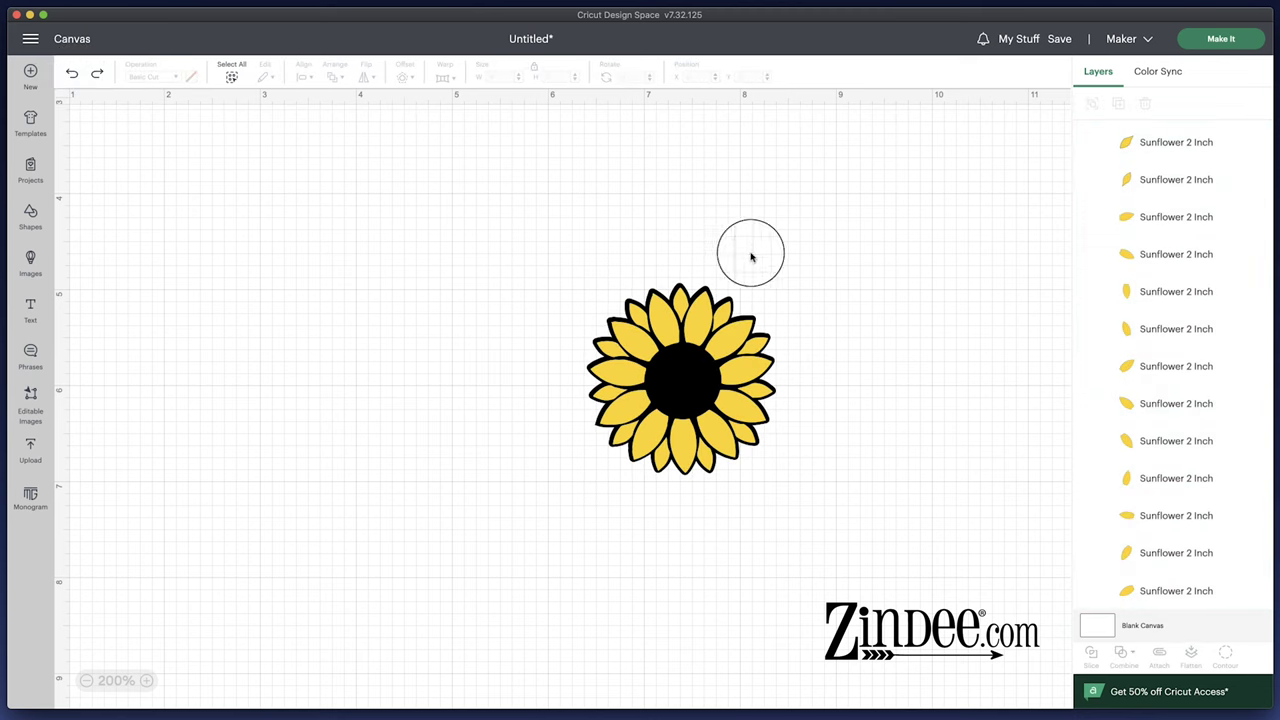
Scale the whole sunflower proportionally to 3 in tall and pull the yellow petals off the base.
{"action": "left_click_drag", "start_coordinate": [855, 219], "coordinate": [488, 518]}
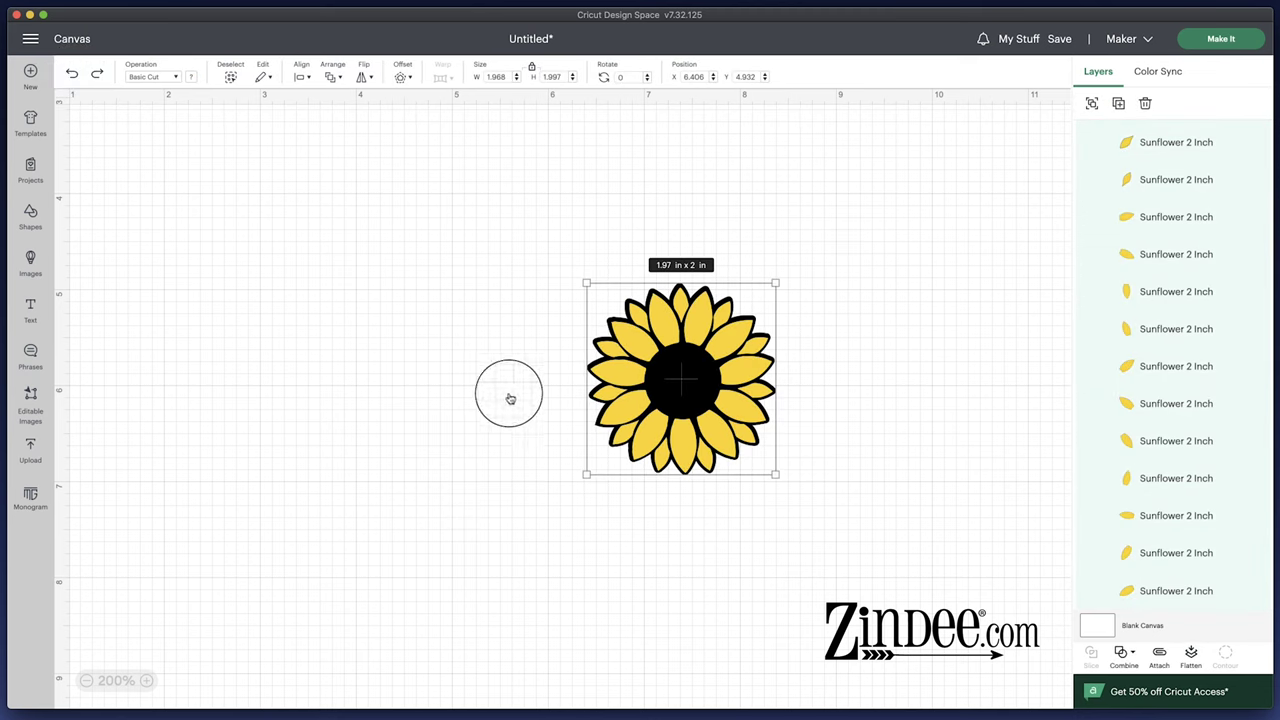
{"action": "left_click", "coordinate": [558, 77]}
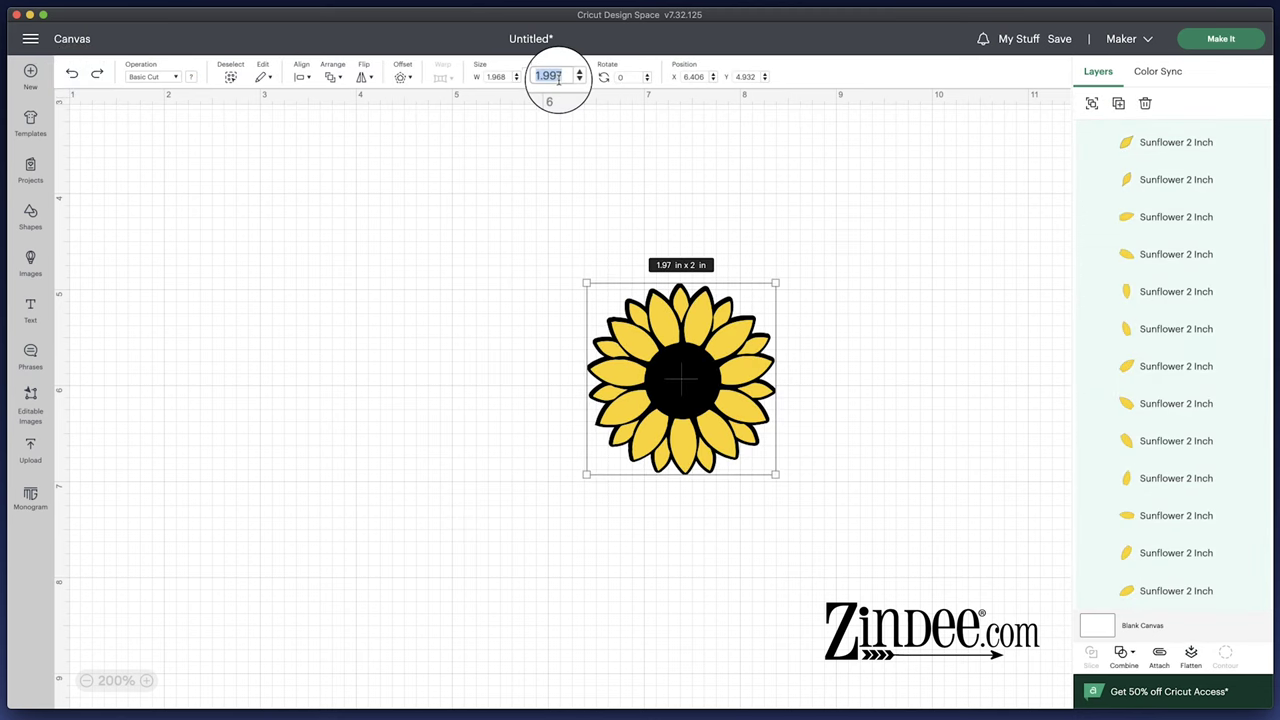
{"action": "type", "text": "3"}
{"action": "key", "text": "Return"}
{"action": "left_click", "coordinate": [600, 135]}
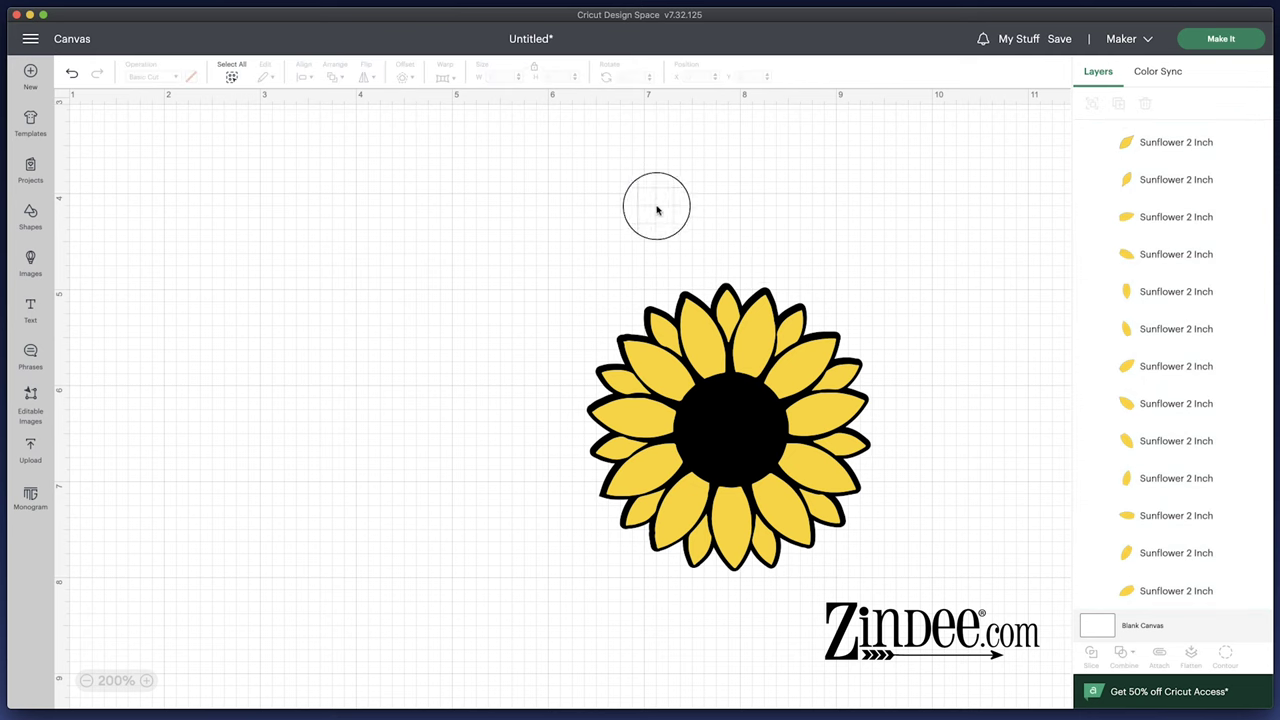
{"action": "left_click_drag", "start_coordinate": [737, 322], "coordinate": [392, 325]}
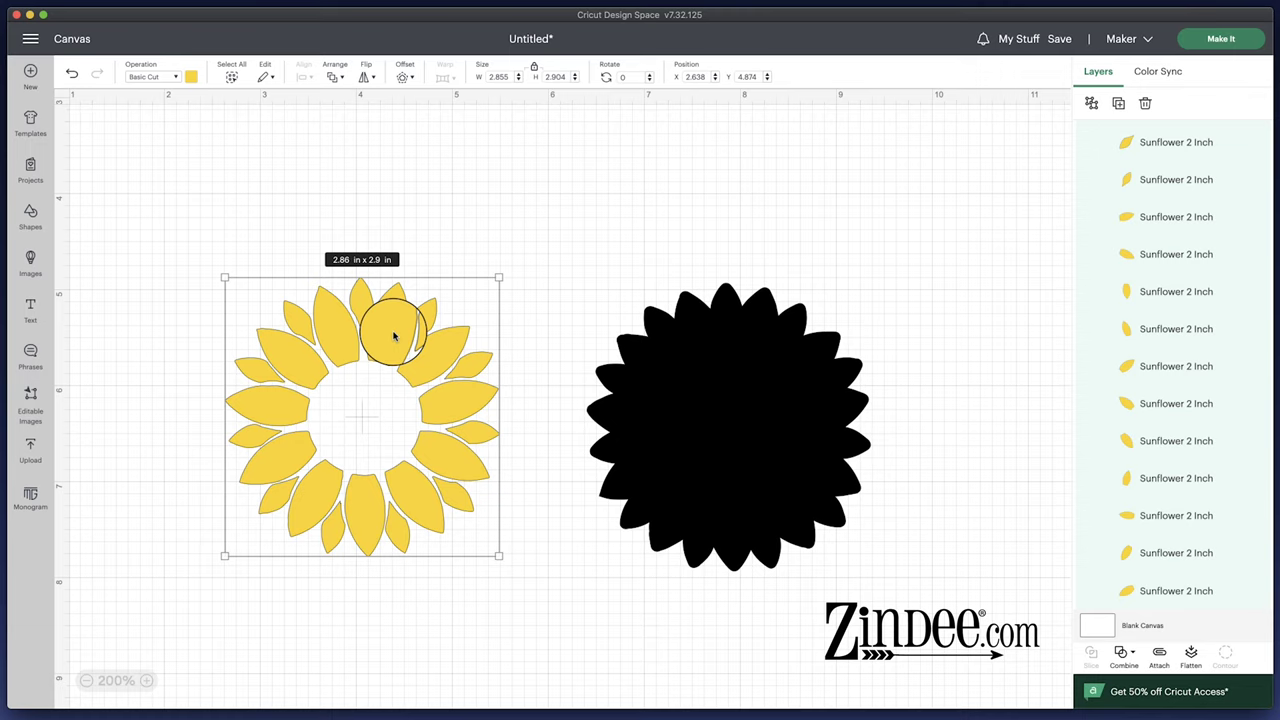
Select the black sunflower base and nudge it left to Position X 6.045.
{"action": "left_click", "coordinate": [594, 240]}
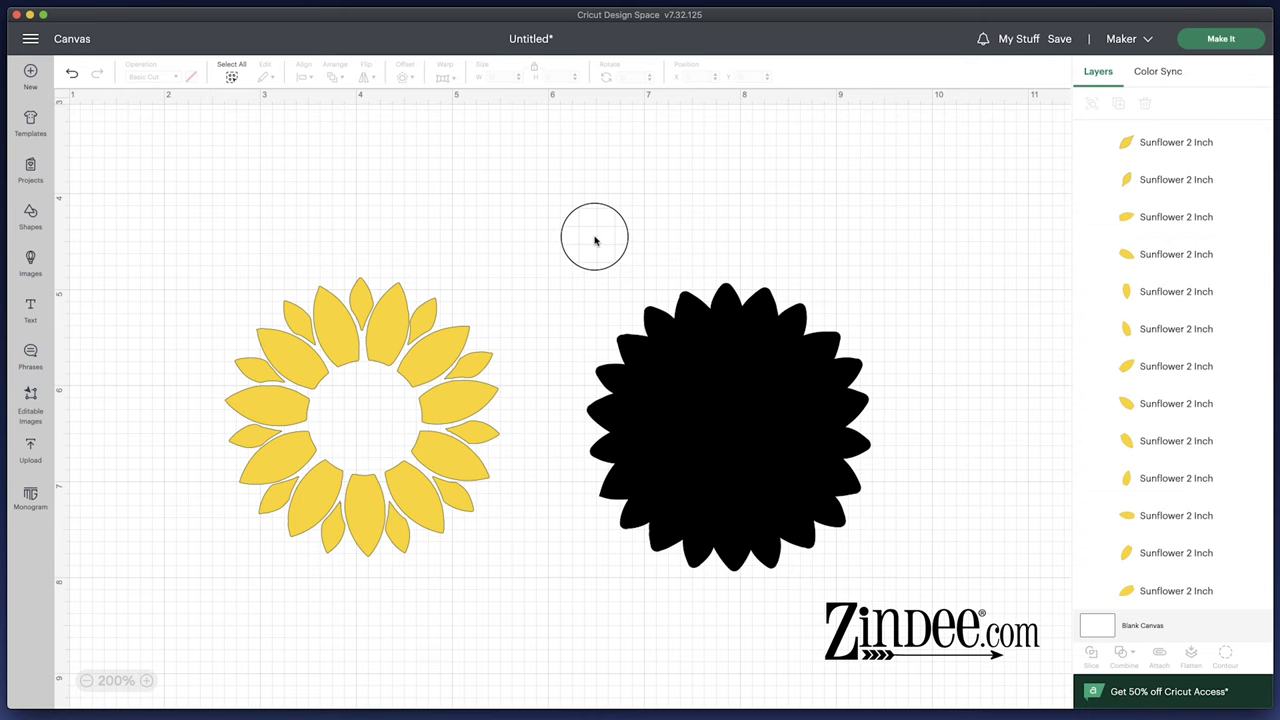
{"action": "left_click", "coordinate": [701, 369]}
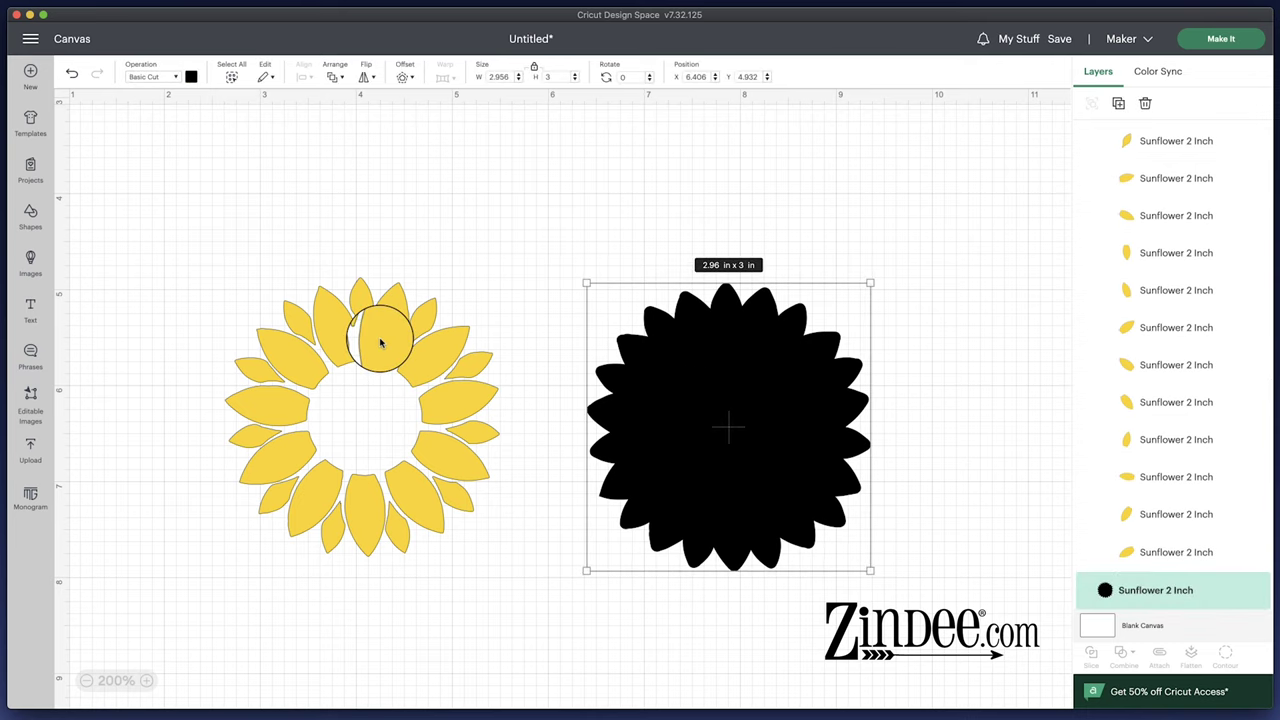
{"action": "left_click", "coordinate": [558, 250]}
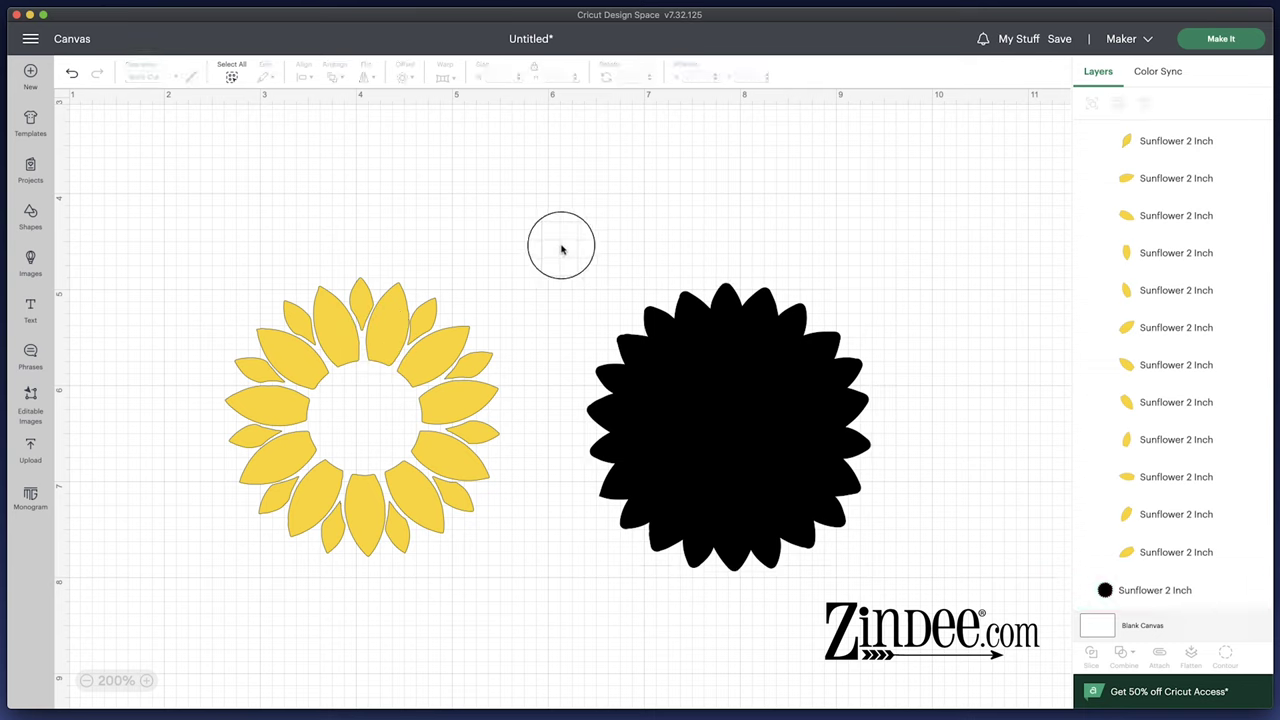
{"action": "left_click", "coordinate": [705, 380]}
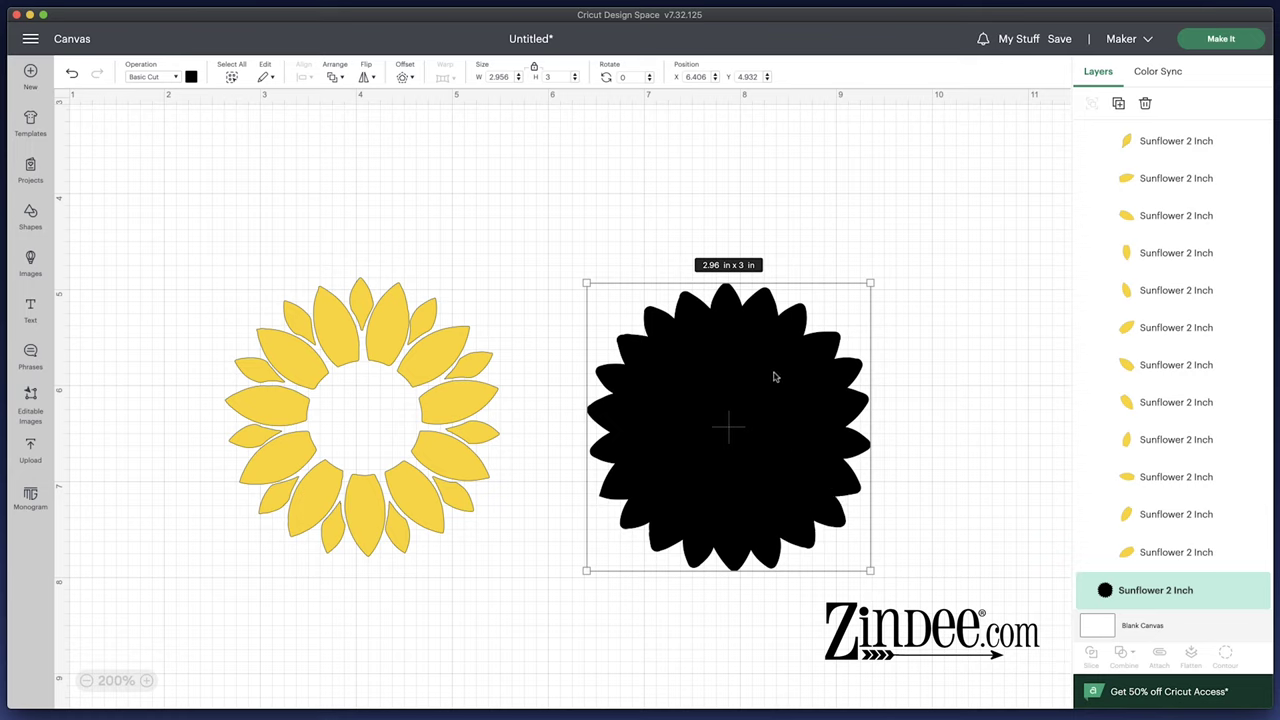
{"action": "left_click_drag", "start_coordinate": [773, 377], "coordinate": [741, 376]}
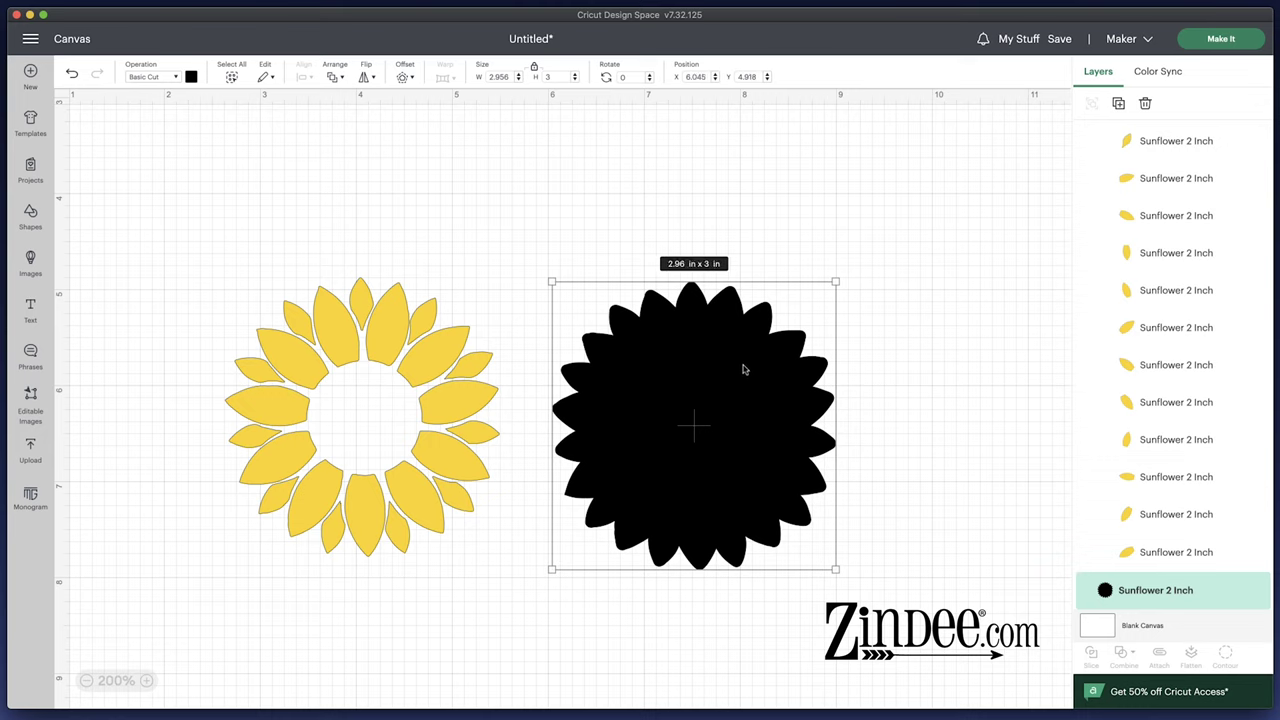
{"action": "left_click", "coordinate": [767, 313]}
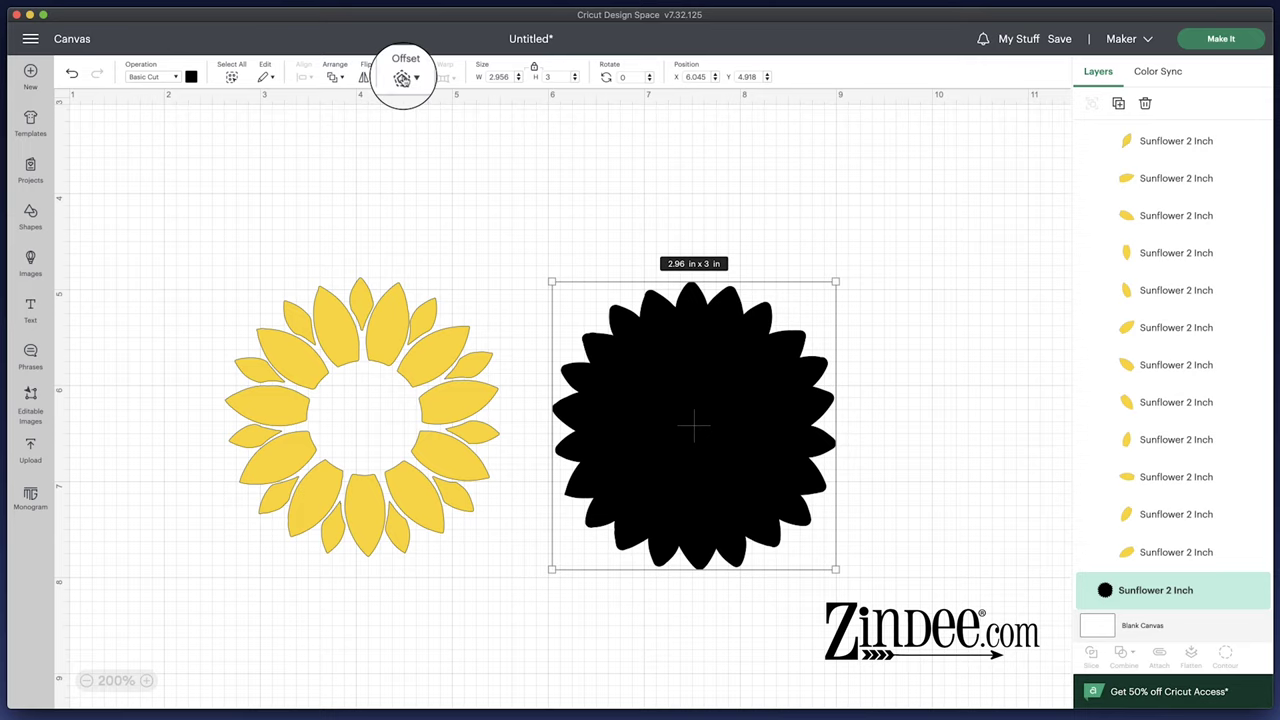
Create a -0.028 in offset of the black sunflower base as a new layer.
{"action": "left_click", "coordinate": [402, 77]}
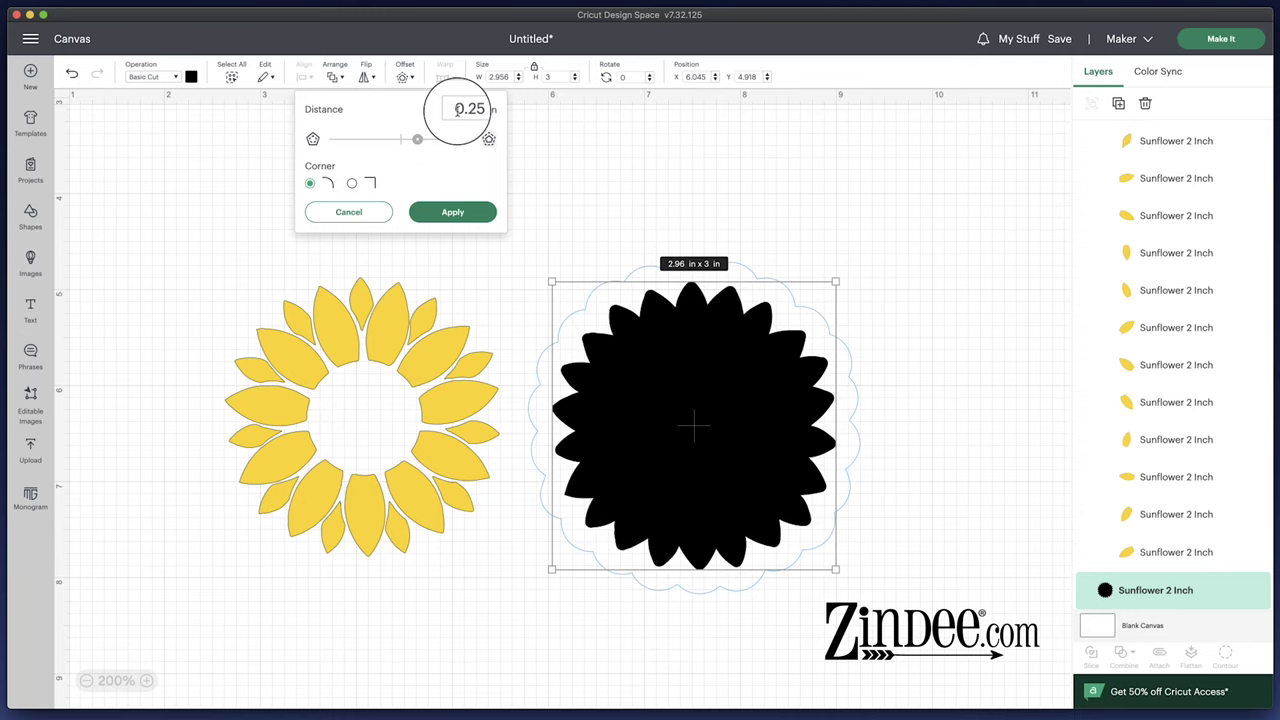
{"action": "left_click", "coordinate": [456, 110]}
{"action": "left_click", "coordinate": [480, 110]}
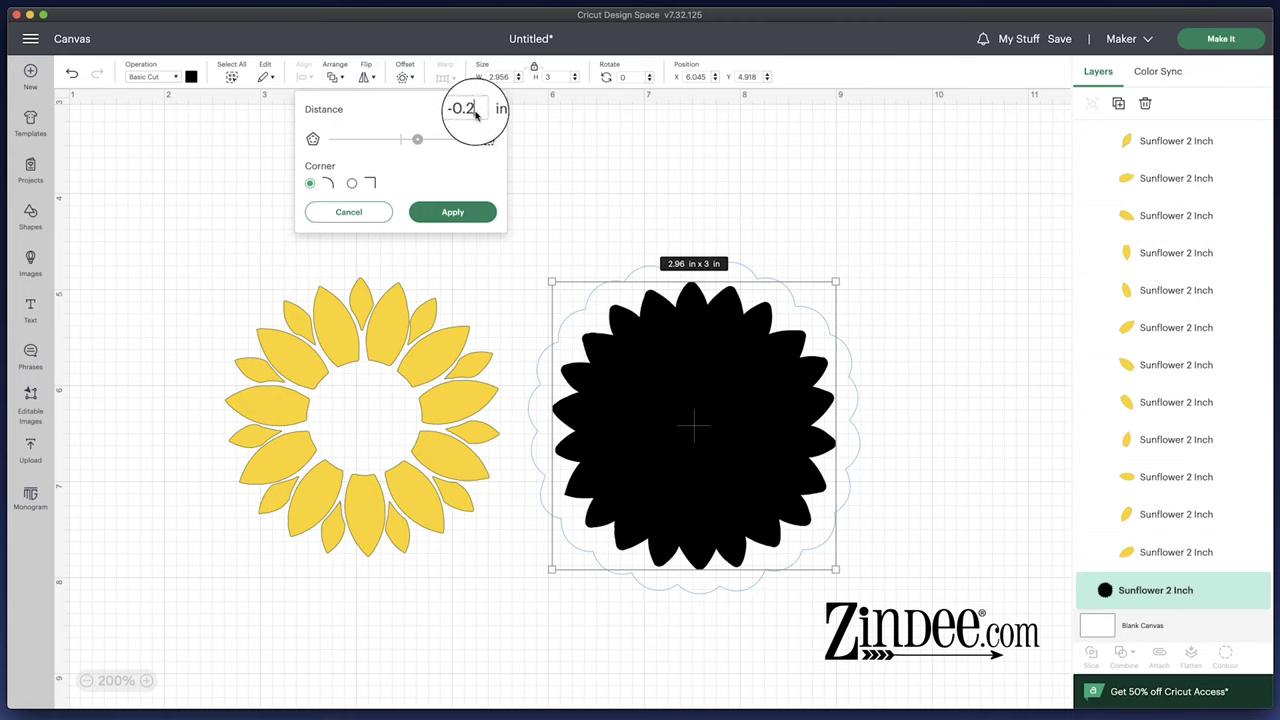
{"action": "left_click", "coordinate": [445, 140]}
{"action": "left_click_drag", "start_coordinate": [445, 143], "coordinate": [431, 145]}
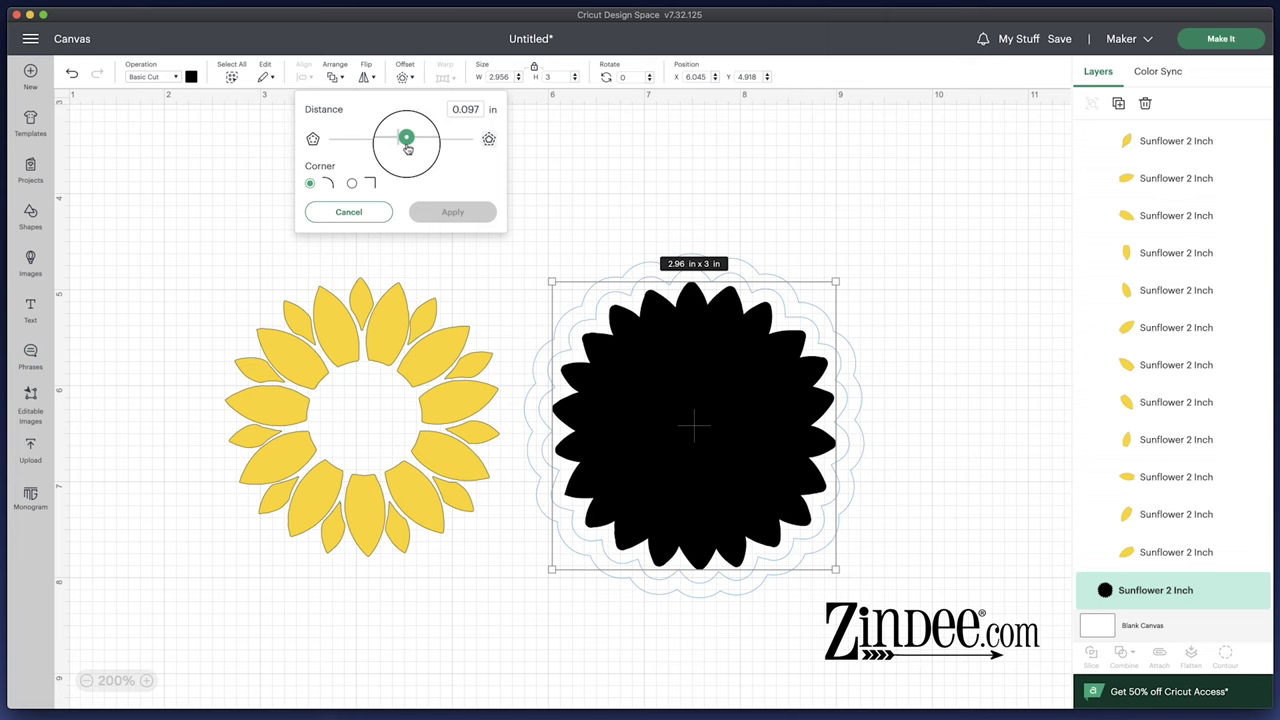
{"action": "left_click_drag", "start_coordinate": [407, 148], "coordinate": [403, 148]}
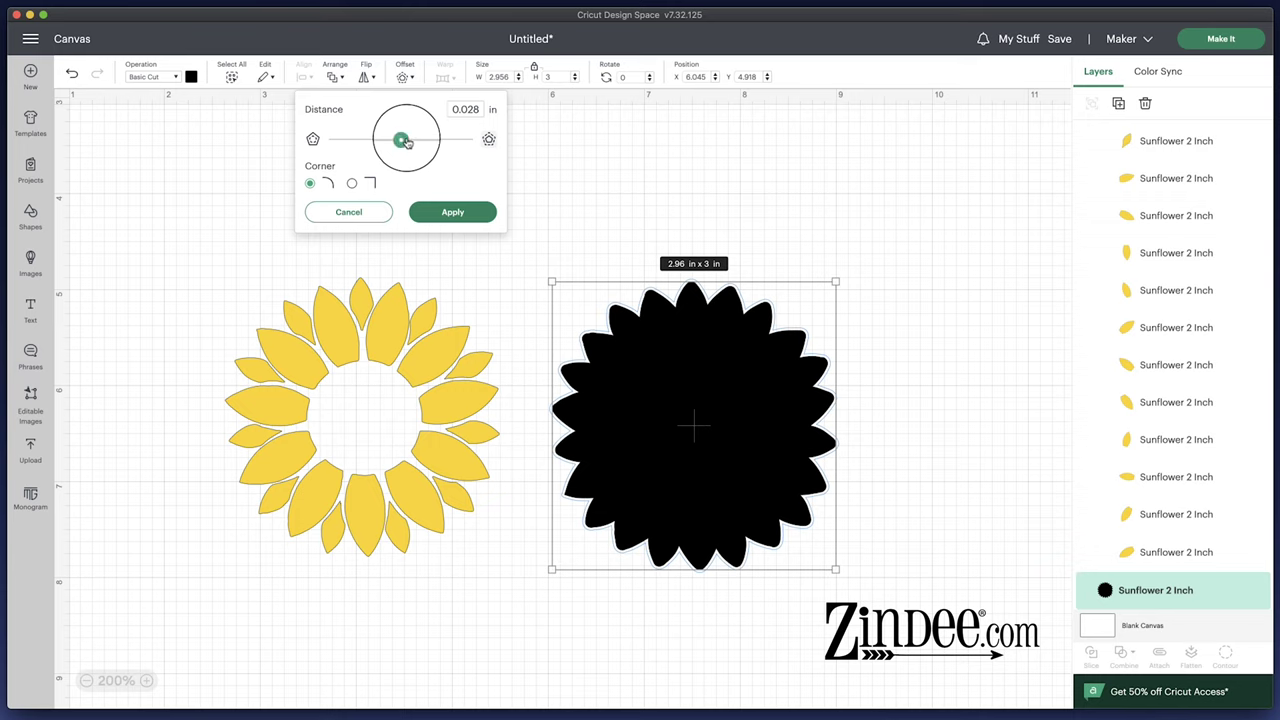
{"action": "left_click_drag", "start_coordinate": [406, 141], "coordinate": [399, 142]}
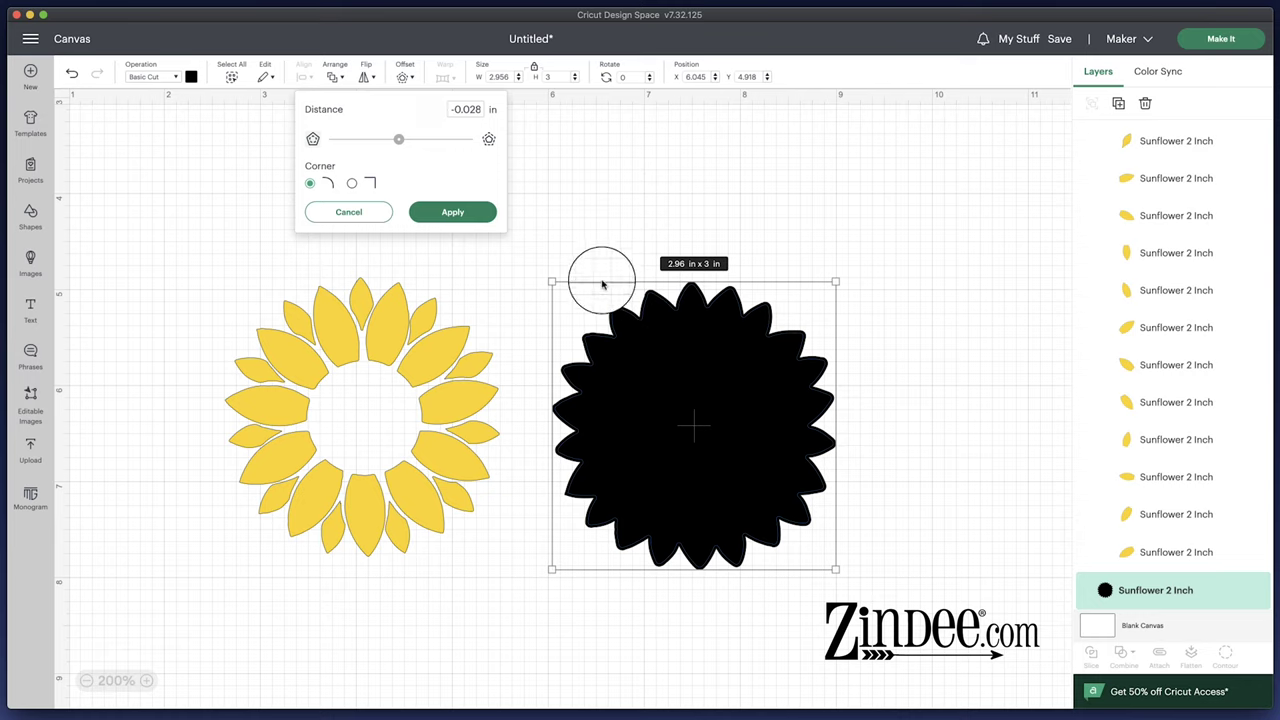
{"action": "left_click", "coordinate": [455, 216]}
{"action": "left_click", "coordinate": [455, 216]}
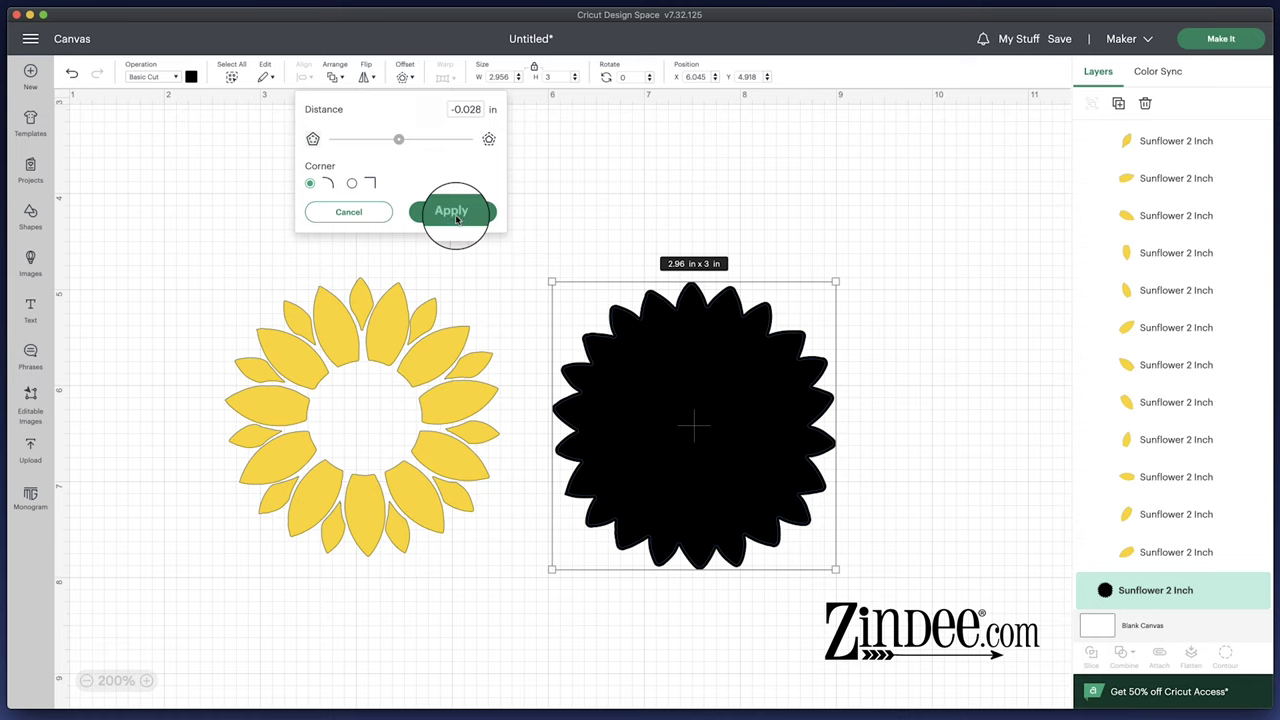
Move the Offset shape underneath the yellow petals.
{"action": "left_click", "coordinate": [806, 358]}
{"action": "left_click", "coordinate": [698, 376]}
{"action": "mouse_move", "coordinate": [696, 374]}
{"action": "left_mouse_down"}
{"action": "mouse_move", "coordinate": [712, 383]}
{"action": "mouse_move", "coordinate": [677, 394]}
{"action": "mouse_move", "coordinate": [696, 377]}
{"action": "left_mouse_up"}
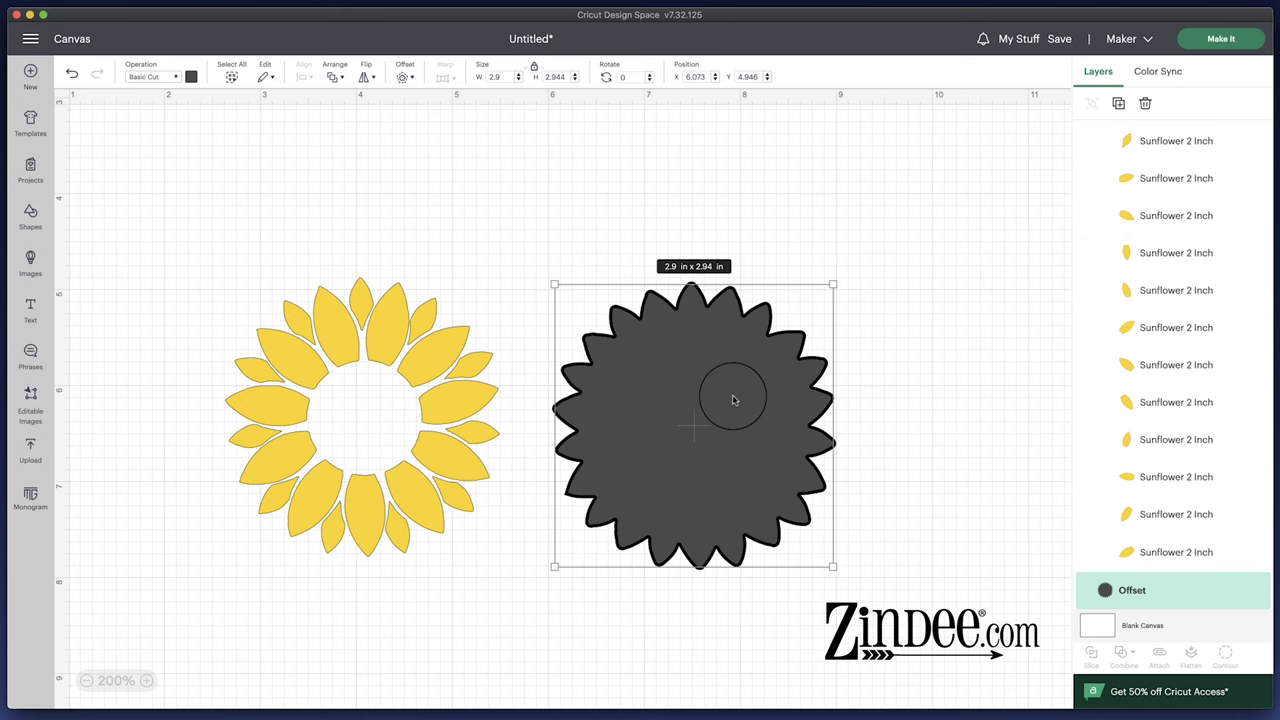
{"action": "left_click_drag", "start_coordinate": [740, 403], "coordinate": [400, 393]}
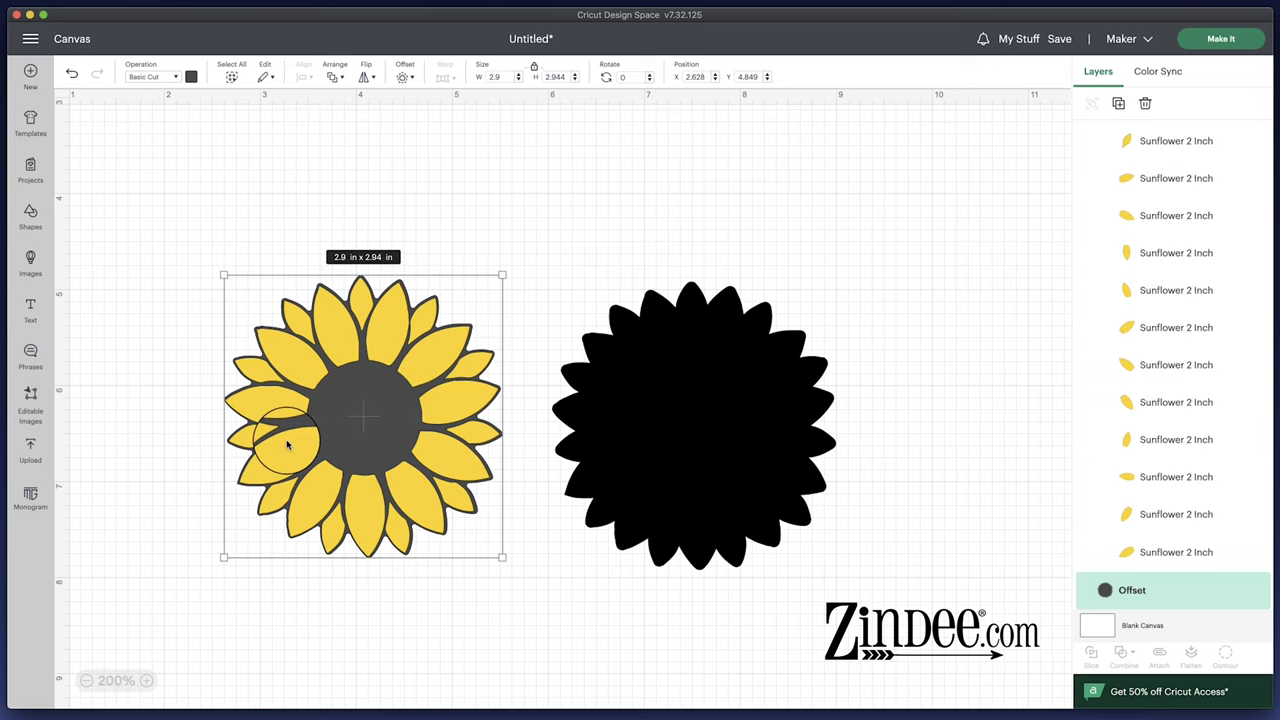
Colour the Offset layer black.
{"action": "left_click", "coordinate": [191, 77]}
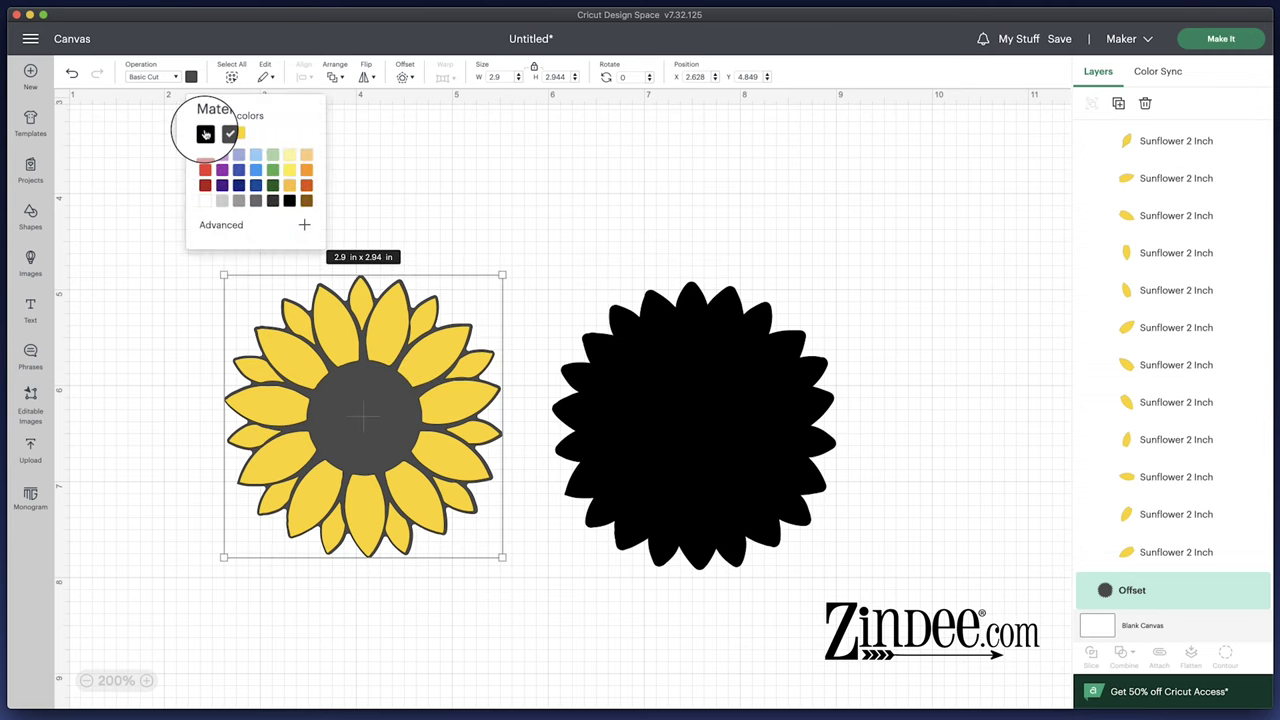
{"action": "left_click", "coordinate": [205, 132]}
{"action": "left_click", "coordinate": [150, 160]}
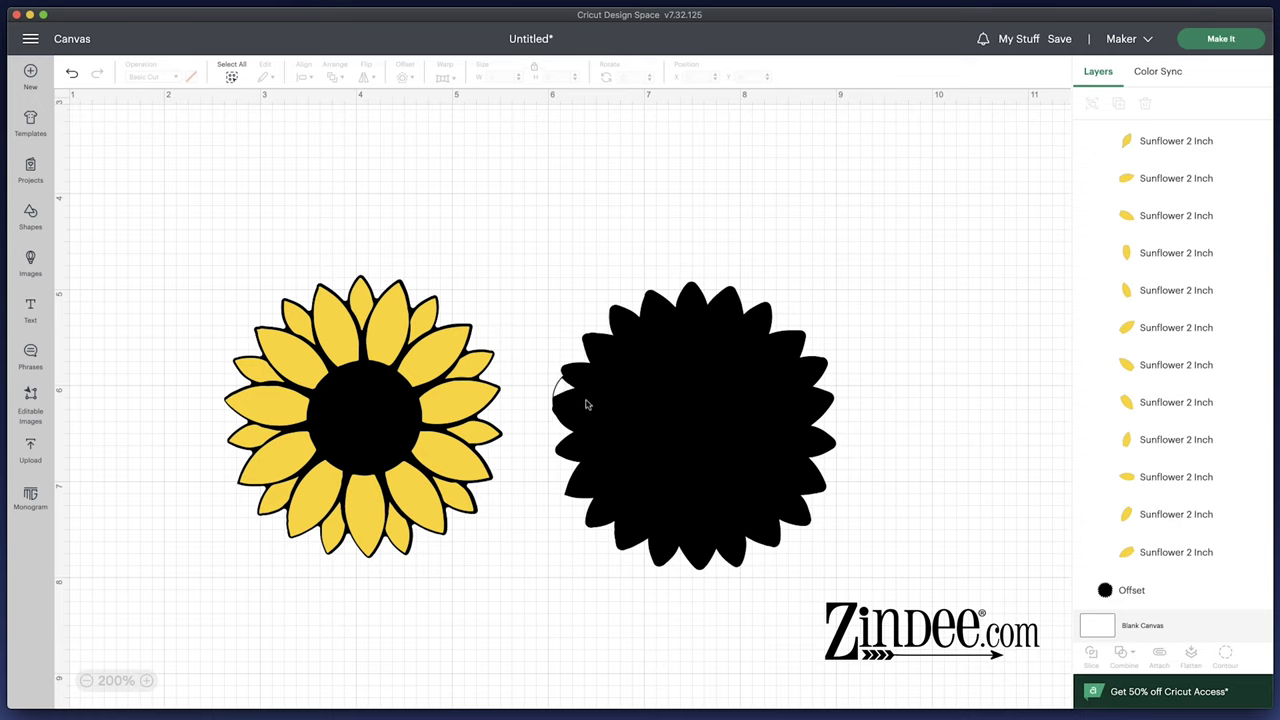
{"action": "left_click", "coordinate": [376, 422]}
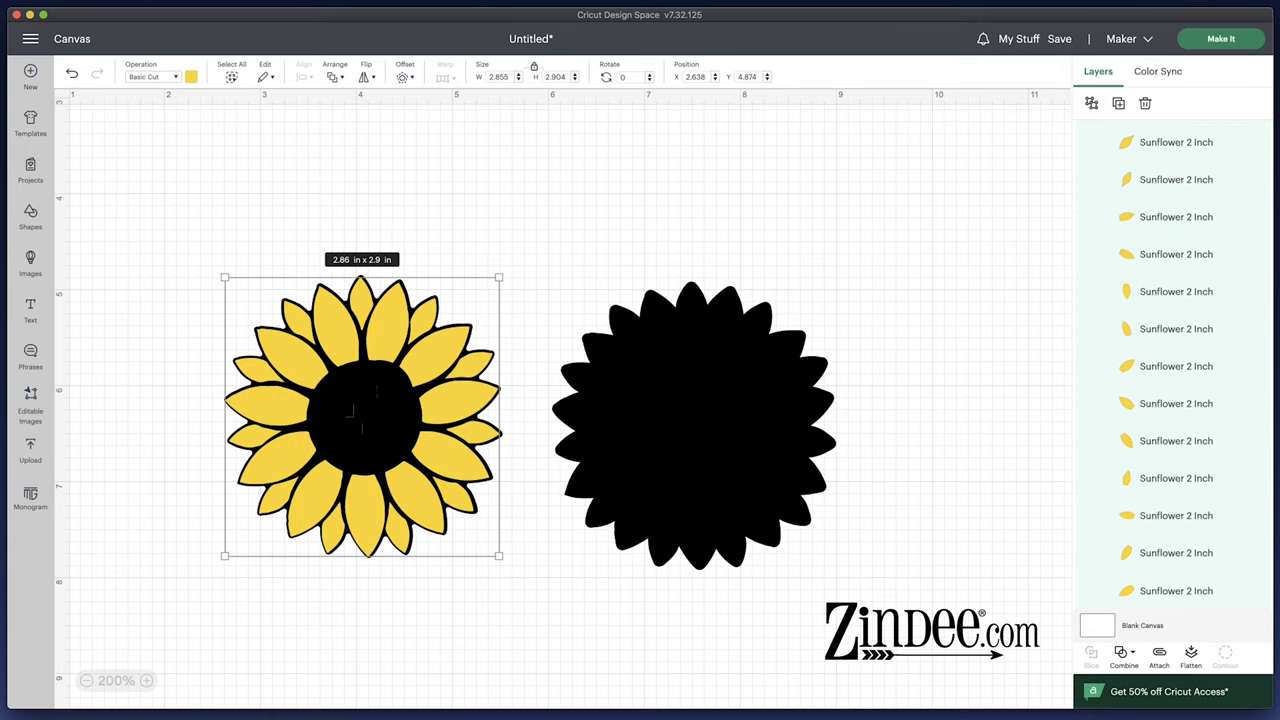
{"action": "left_click", "coordinate": [536, 276]}
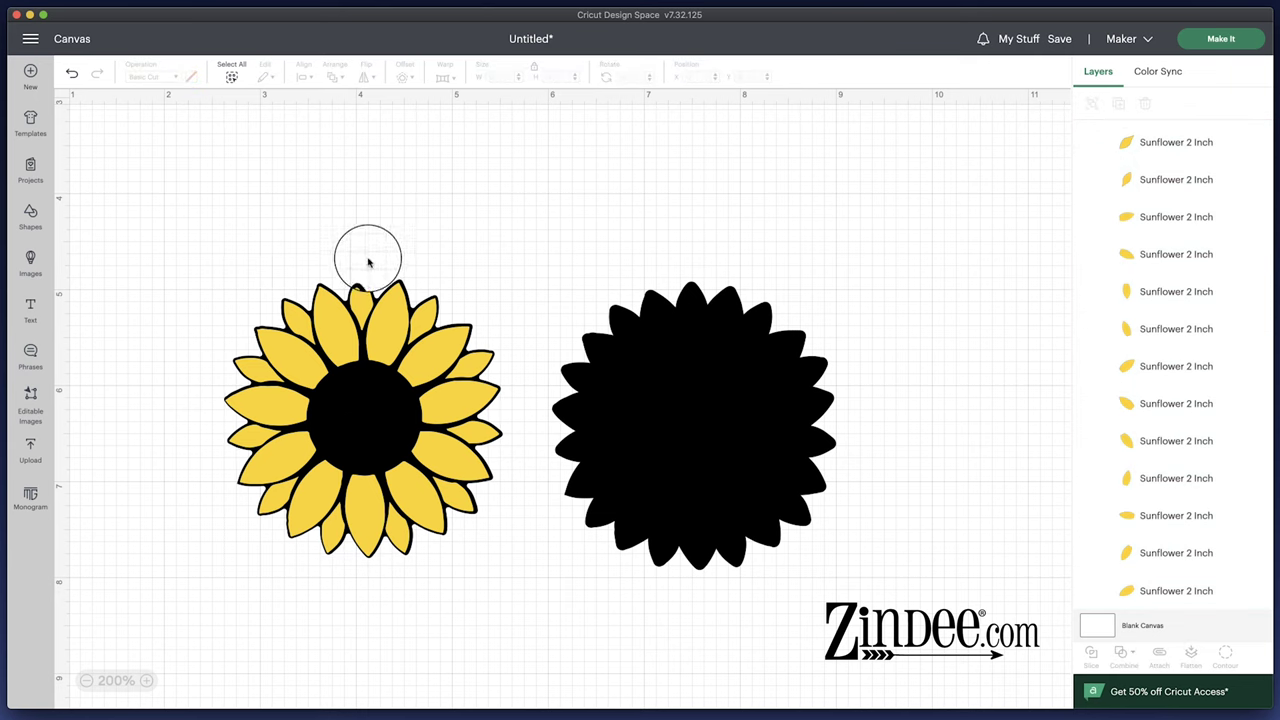
{"action": "left_click_drag", "start_coordinate": [239, 247], "coordinate": [491, 549]}
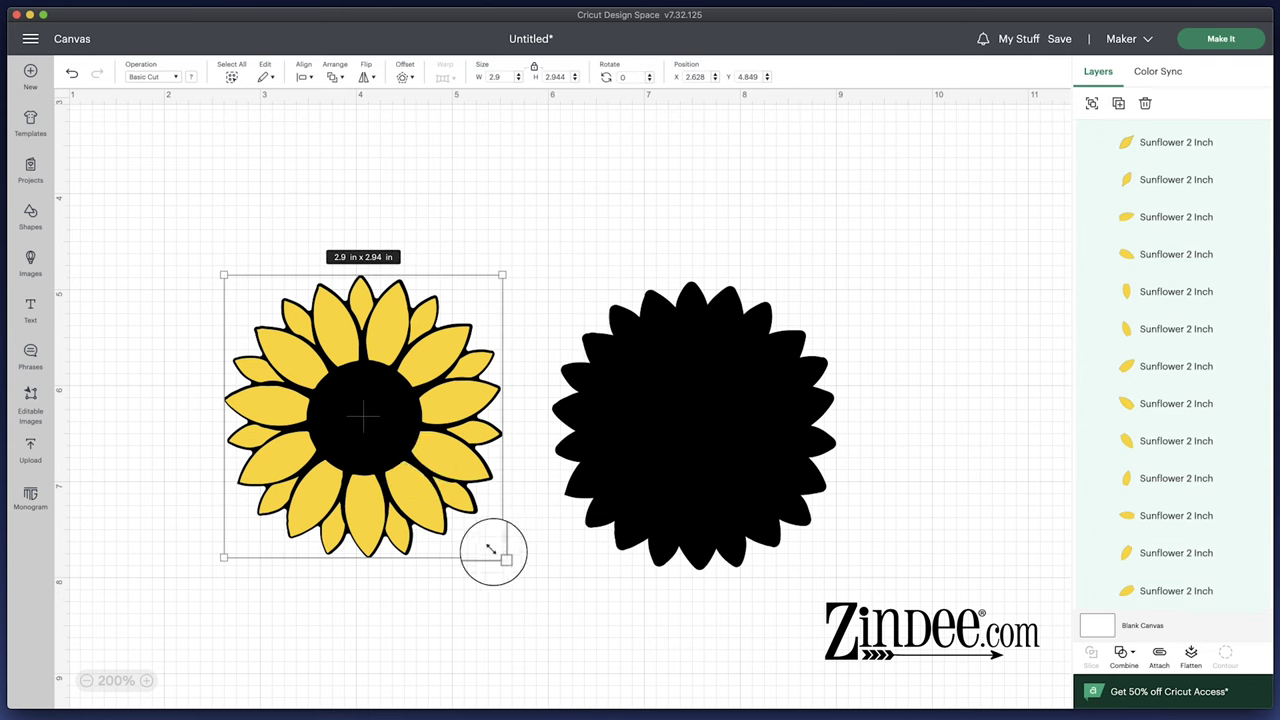
{"action": "left_click", "coordinate": [420, 488]}
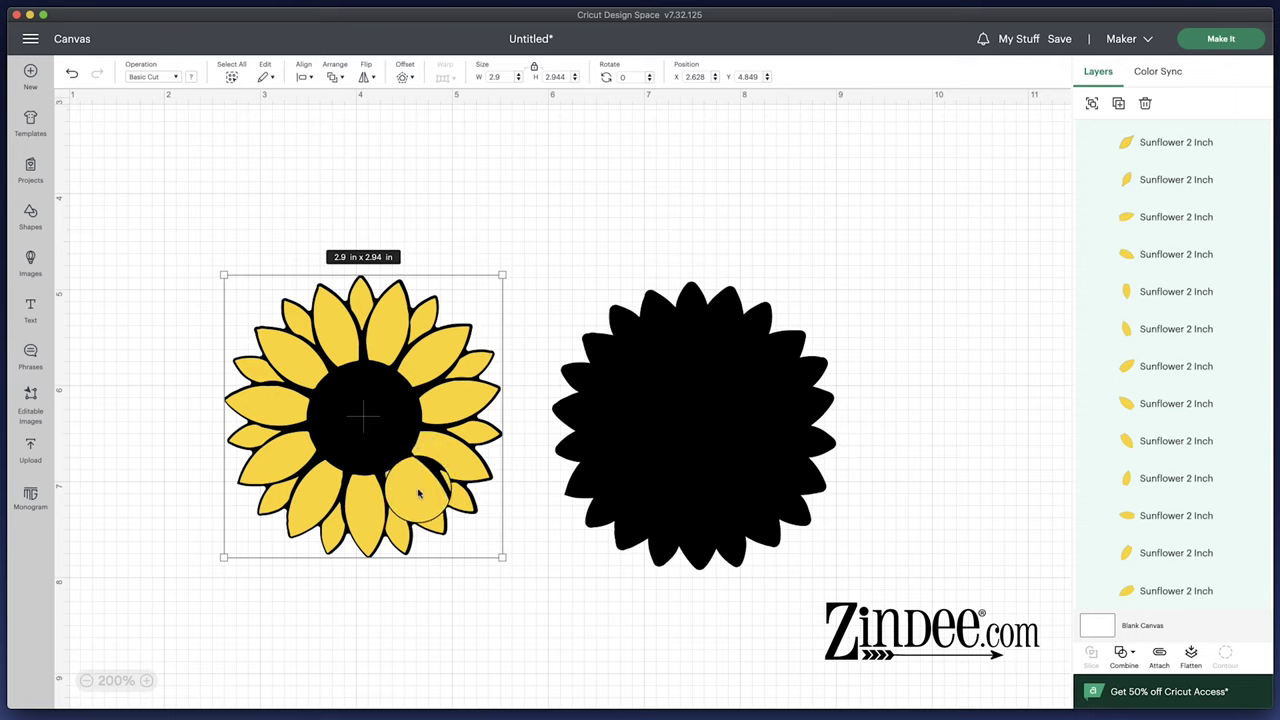